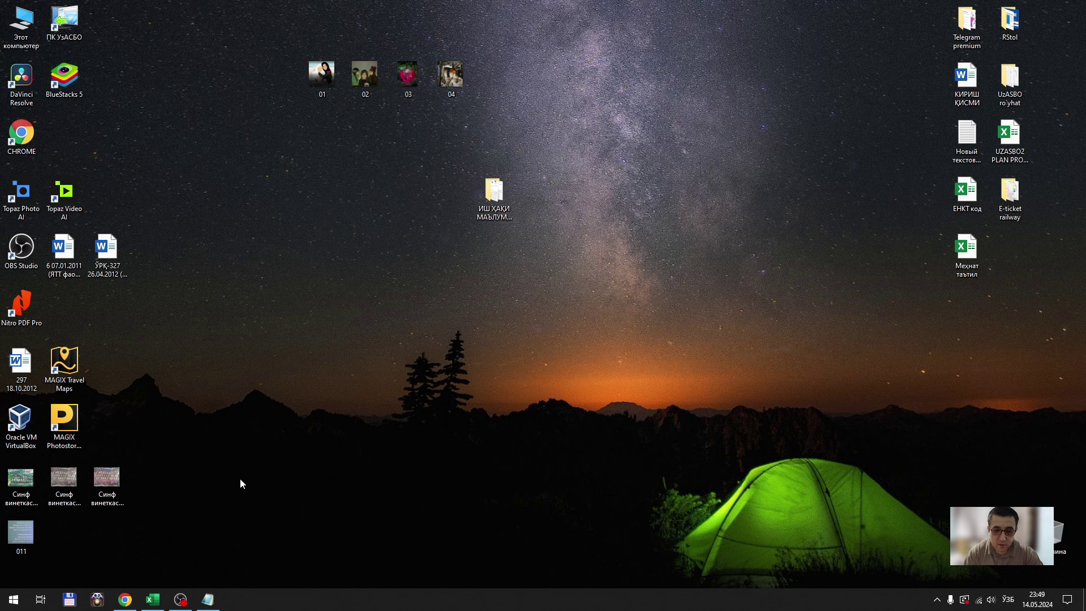
left_click(480, 346)
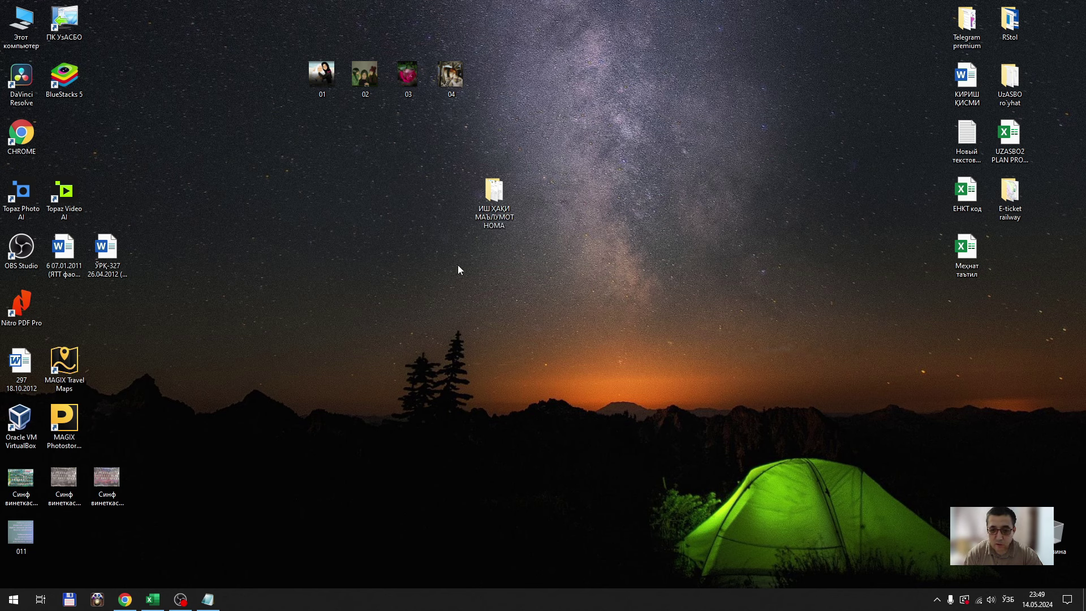
left_click(494, 198)
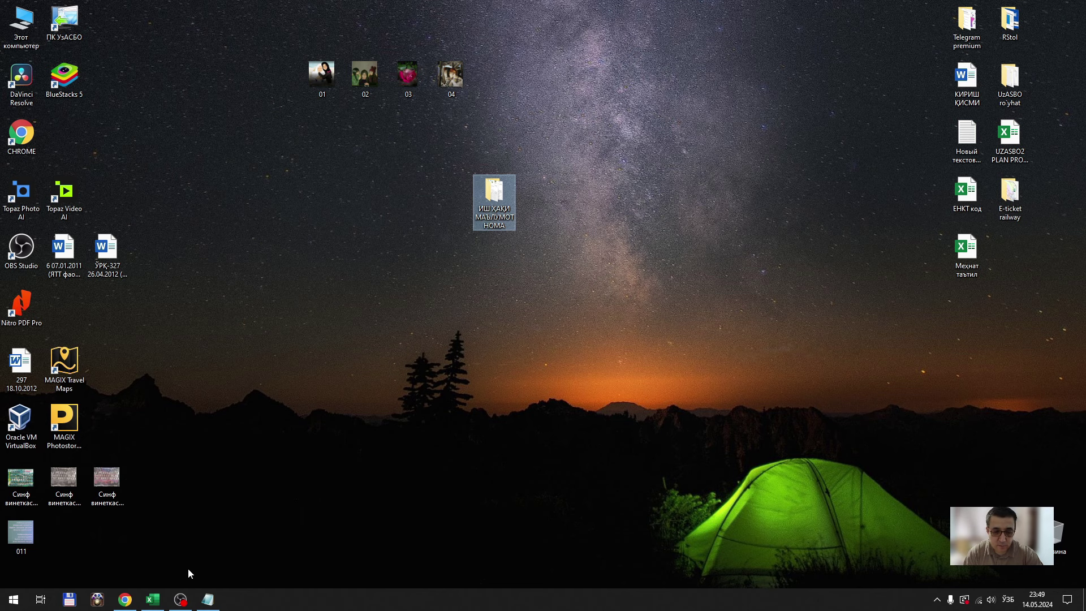
left_click(125, 600)
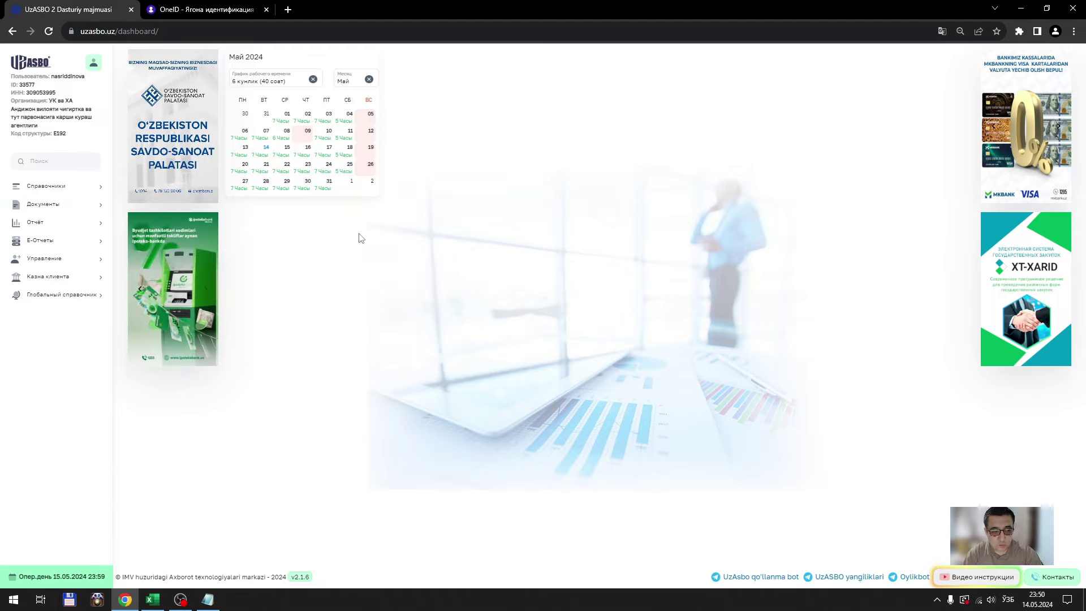
left_click(1020, 10)
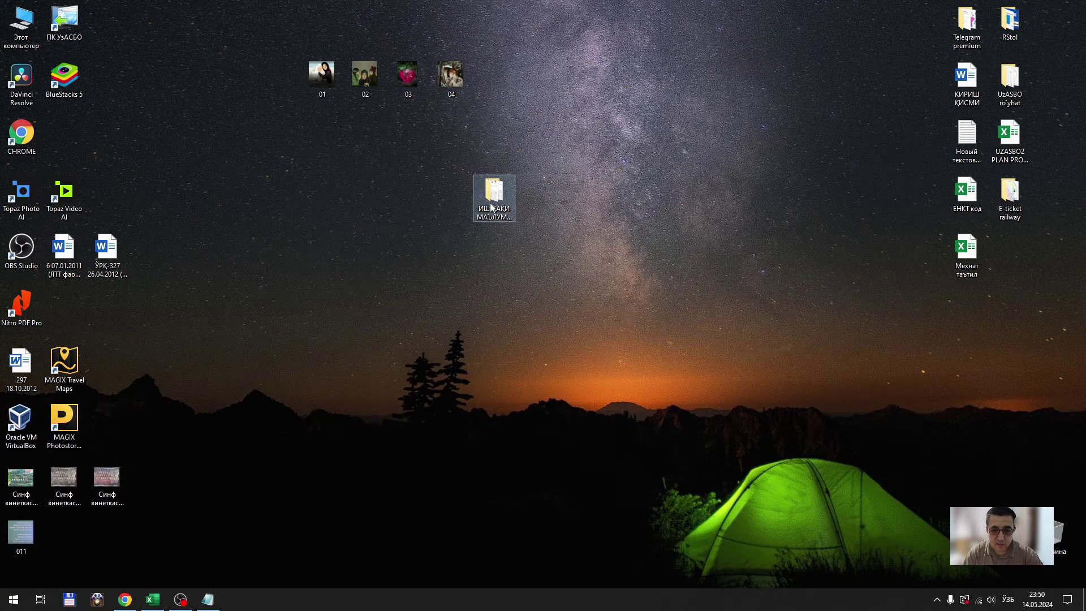
Step: Open the Справка PDF from the ИШ ҲАҚИ МАЪЛУМОТНОМА folder, look through the certificate's header and table, and close it
double_click(491, 207)
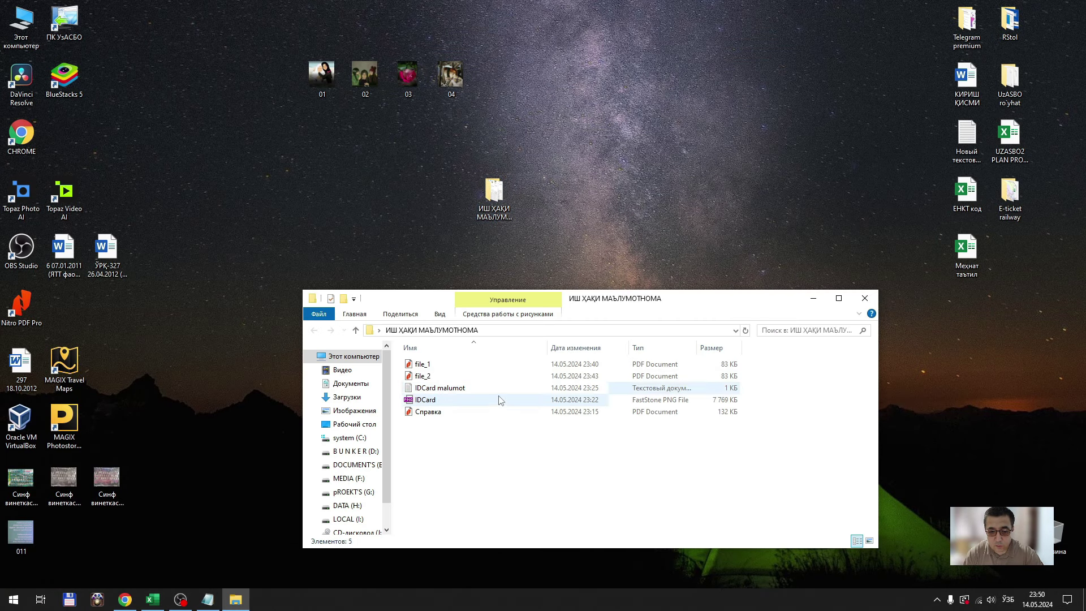
left_click(449, 420)
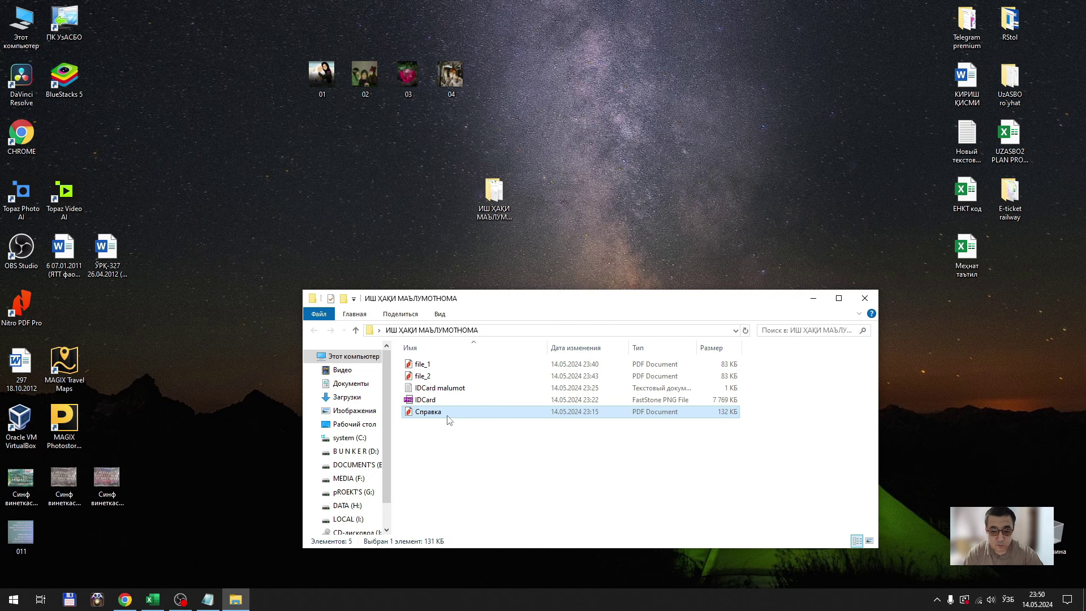
double_click(447, 416)
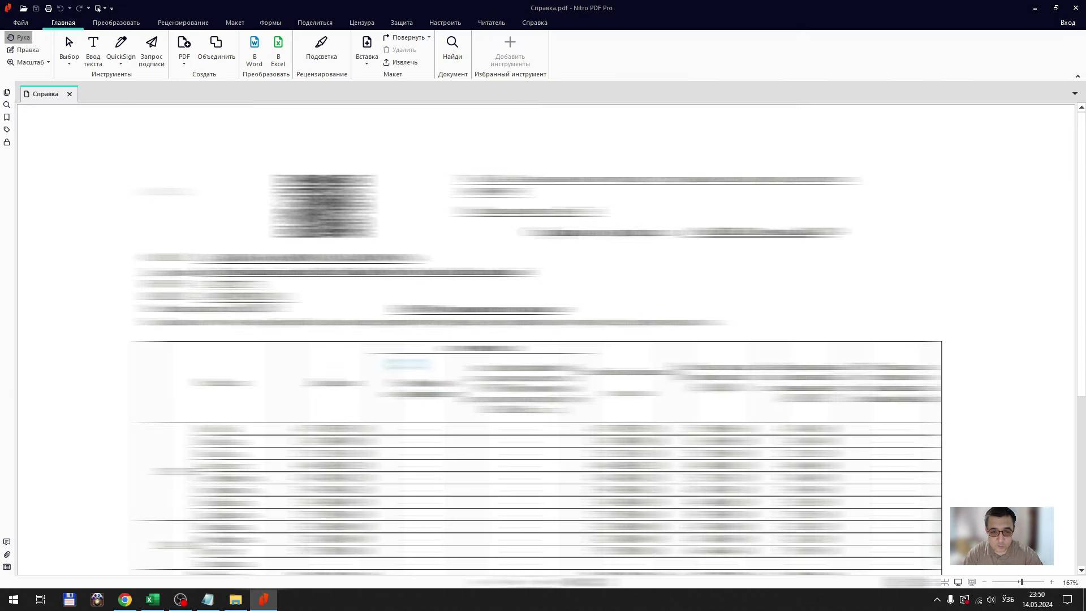
scroll(546, 340, "down", 2)
scroll(545, 340, "up", 1)
scroll(546, 339, "down", 2)
scroll(545, 340, "up", 3)
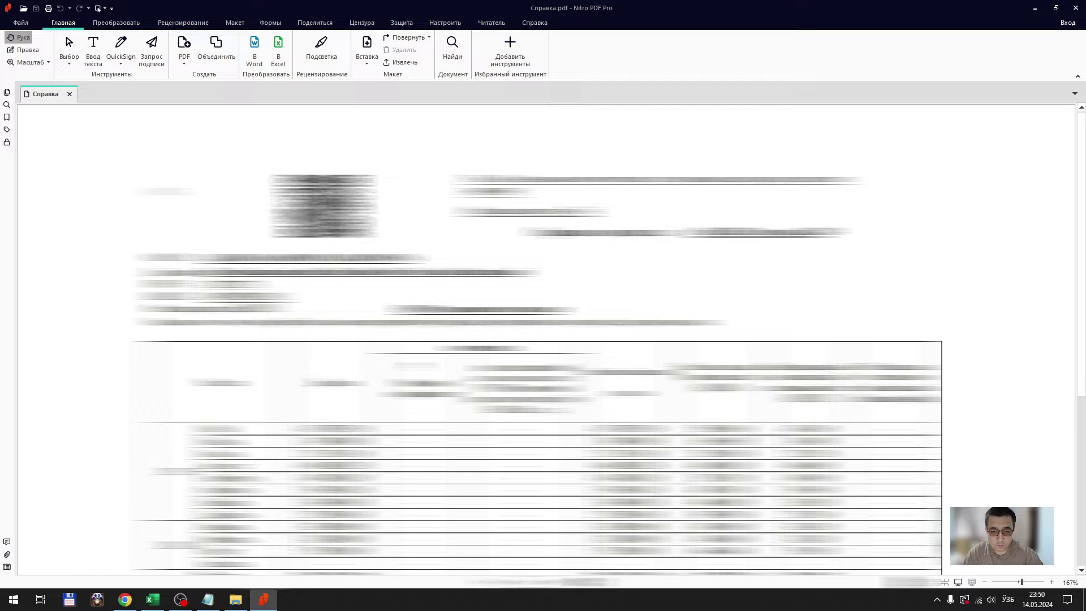
scroll(537, 339, "down", 3)
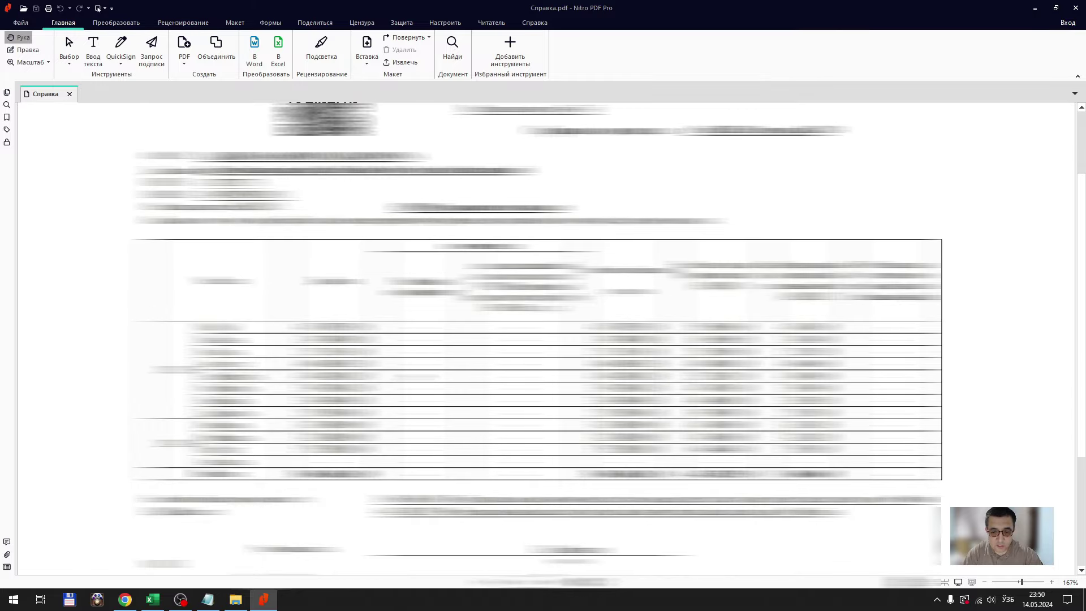
left_click(1077, 6)
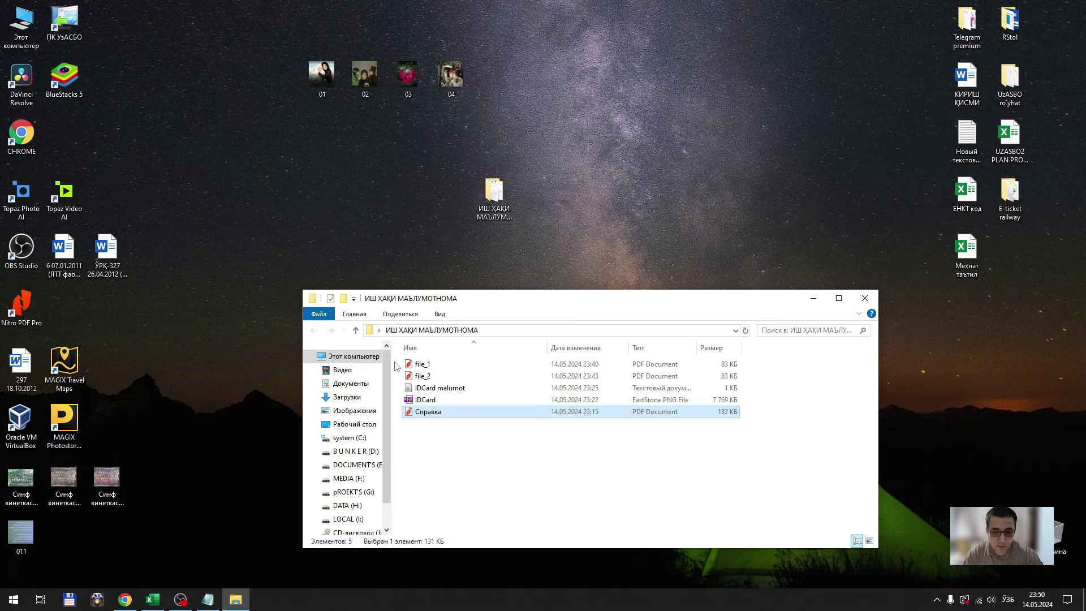
left_click(125, 599)
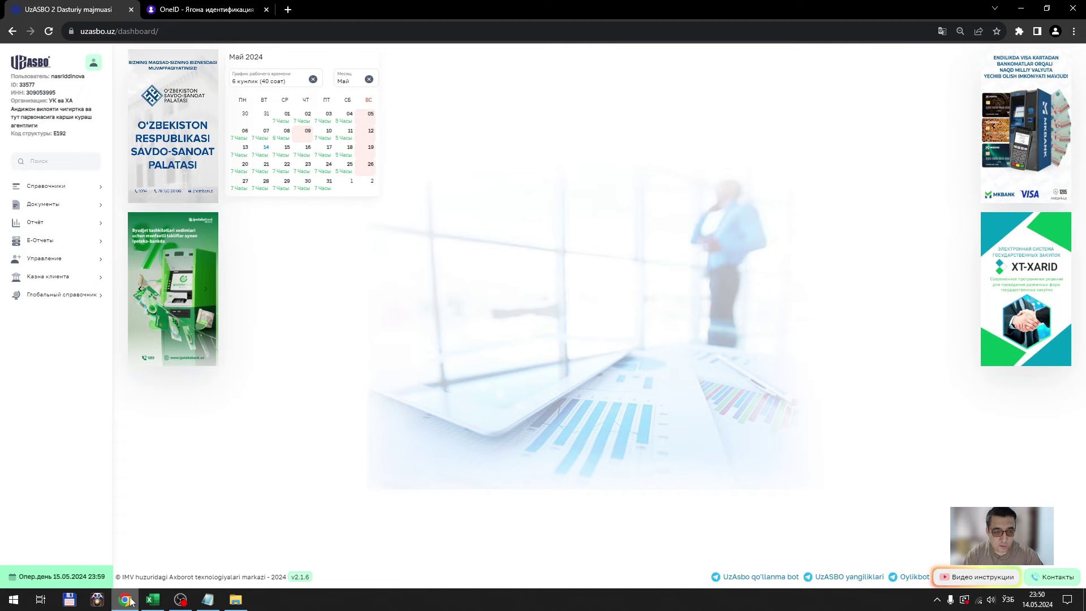
left_click(127, 599)
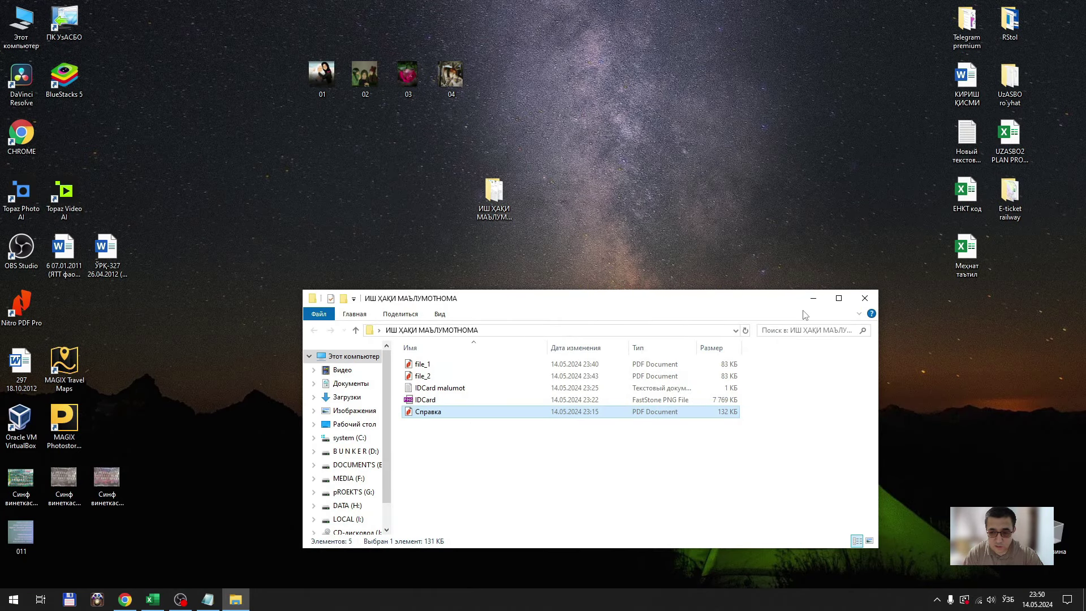
left_click(812, 298)
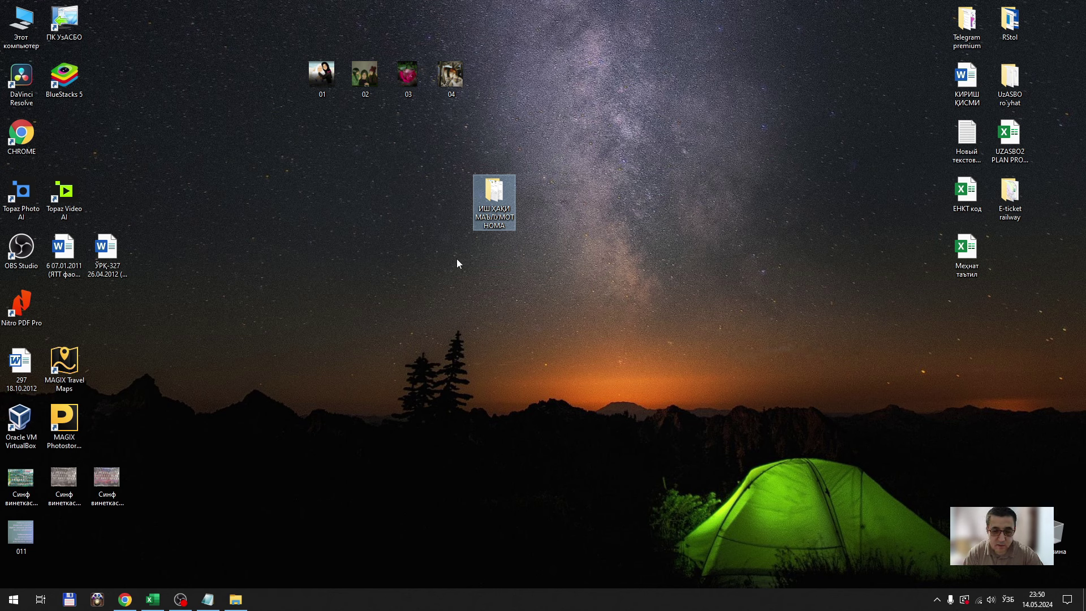
left_click(492, 229)
key("Return")
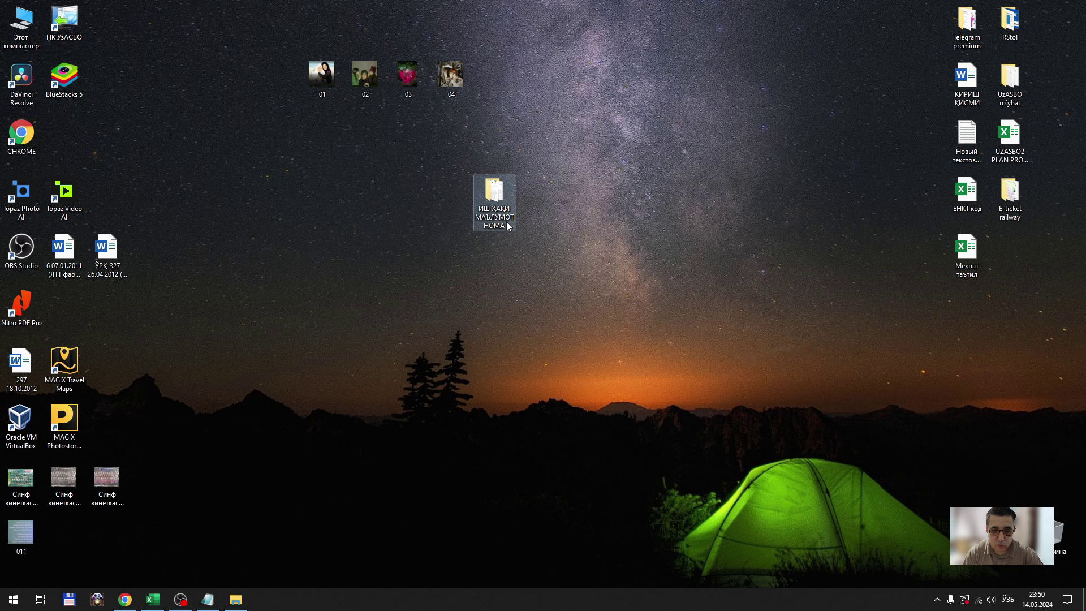
mouse_move(508, 226)
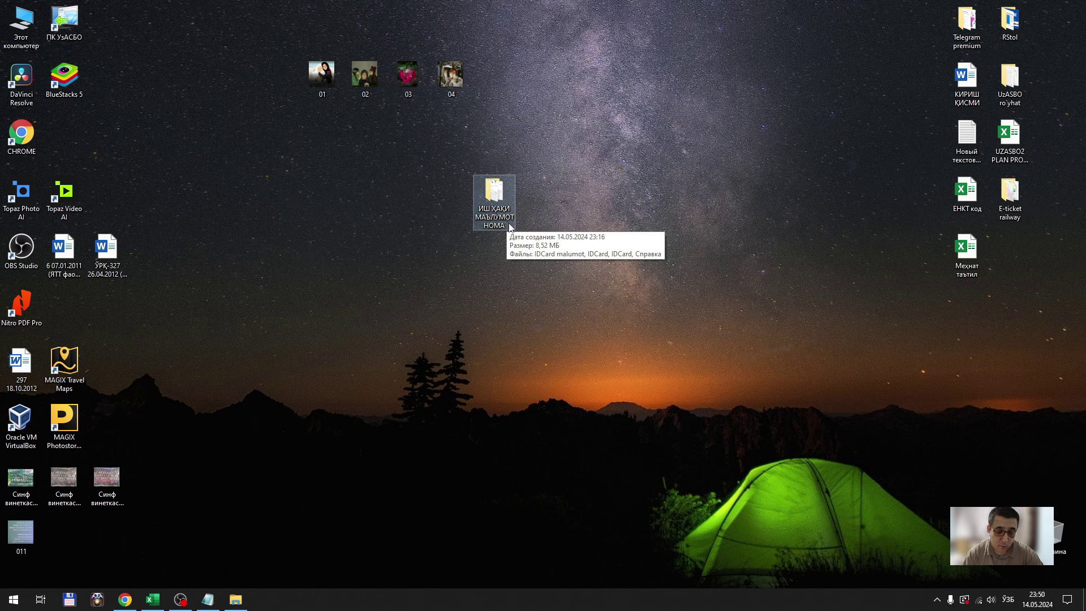
left_click(352, 363)
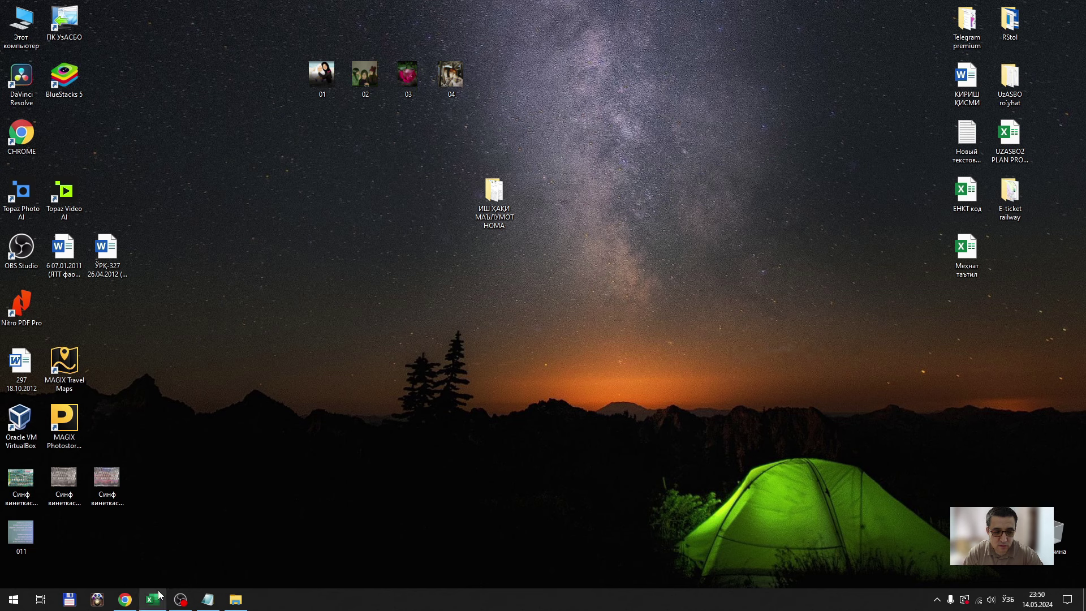
mouse_move(125, 598)
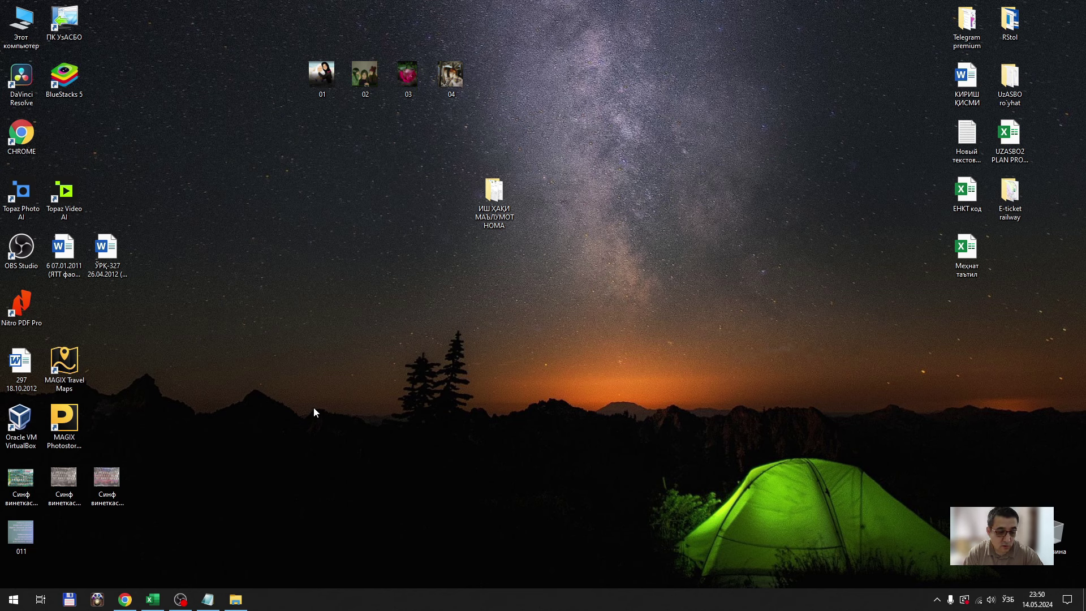
left_click(509, 223)
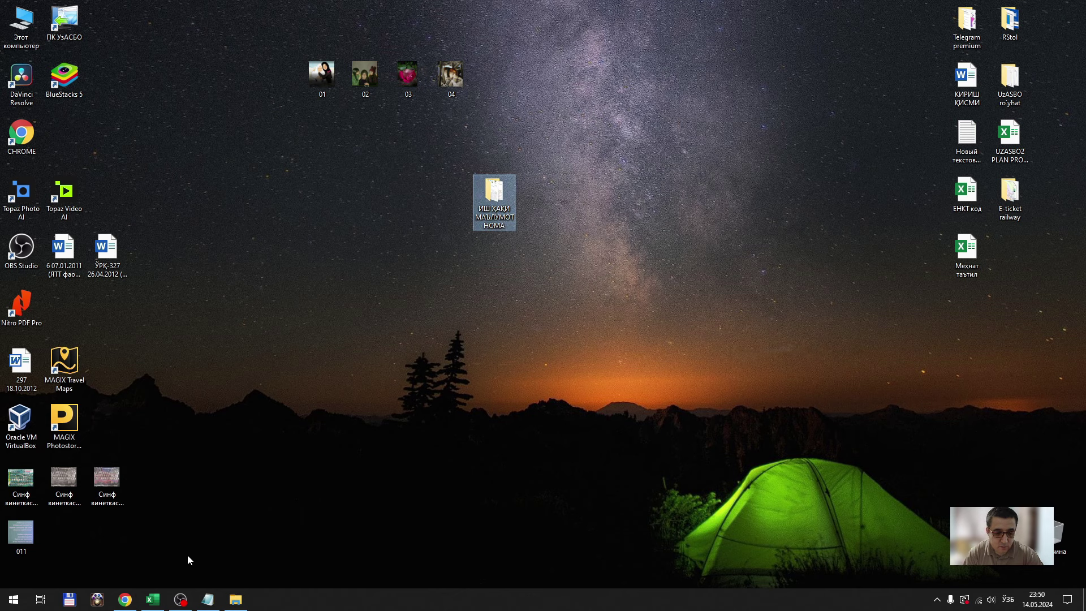
Step: Switch to the OneID site (id.egov.uz) in Chrome and review its sign-in and registration sections
left_click(125, 599)
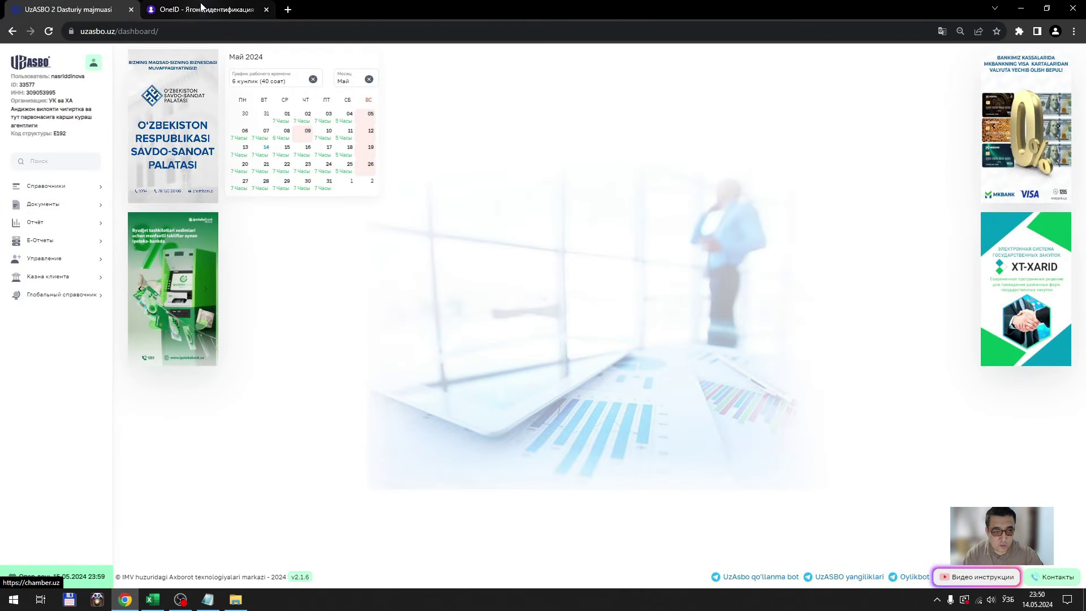
left_click(202, 11)
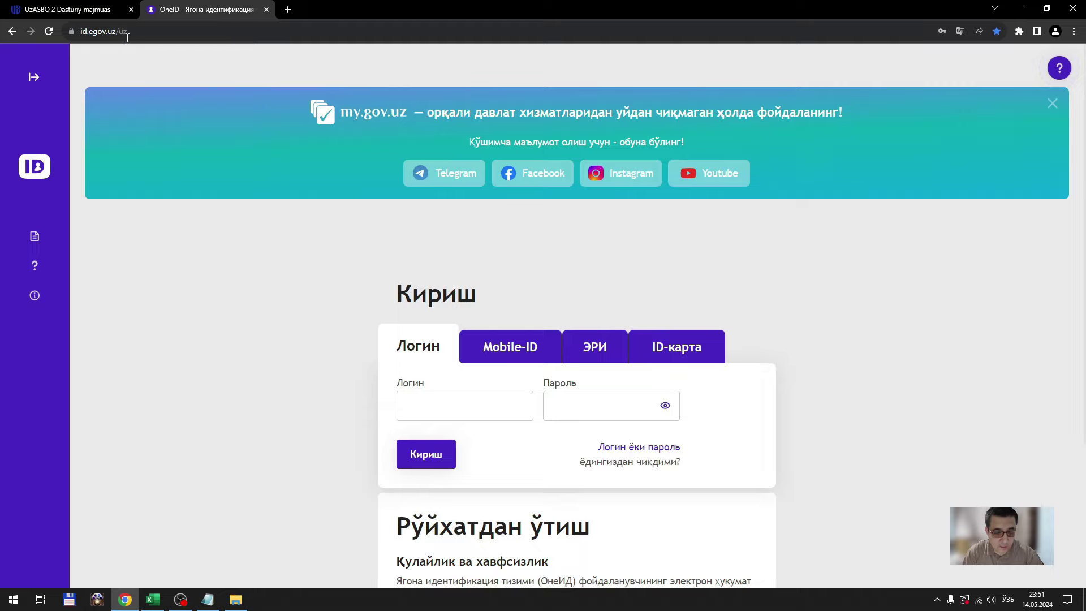
scroll(222, 208, "down", 3)
scroll(208, 186, "up", 2)
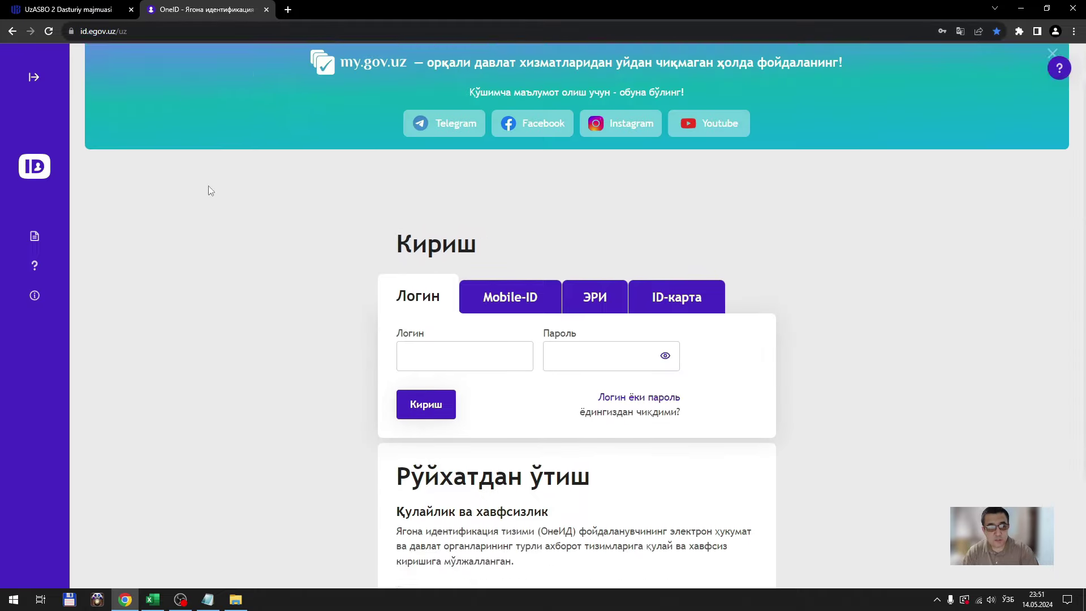
scroll(208, 186, "up", 1)
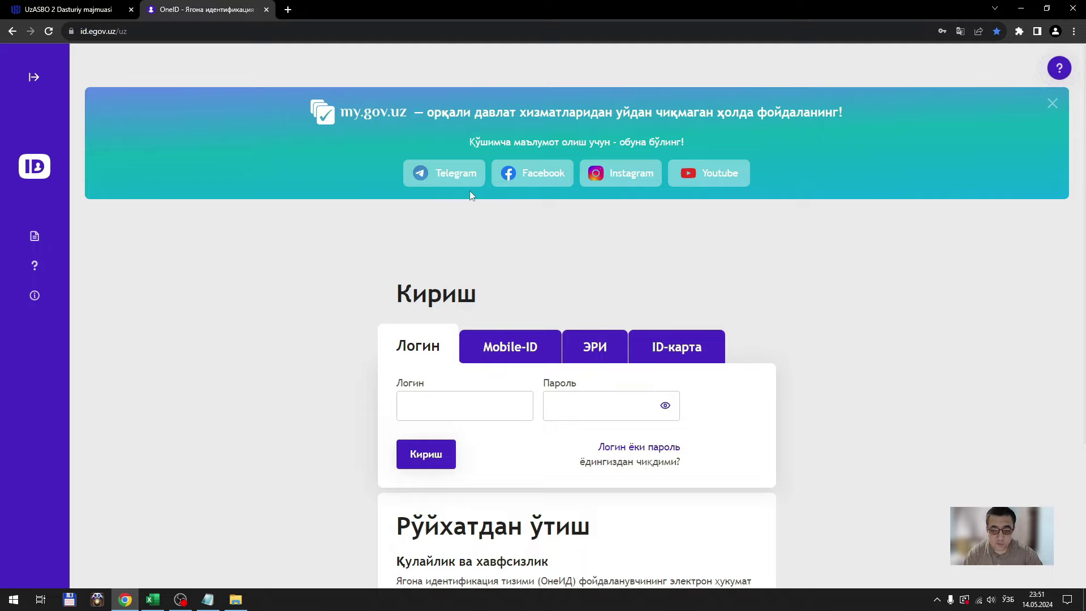
scroll(412, 285, "down", 3)
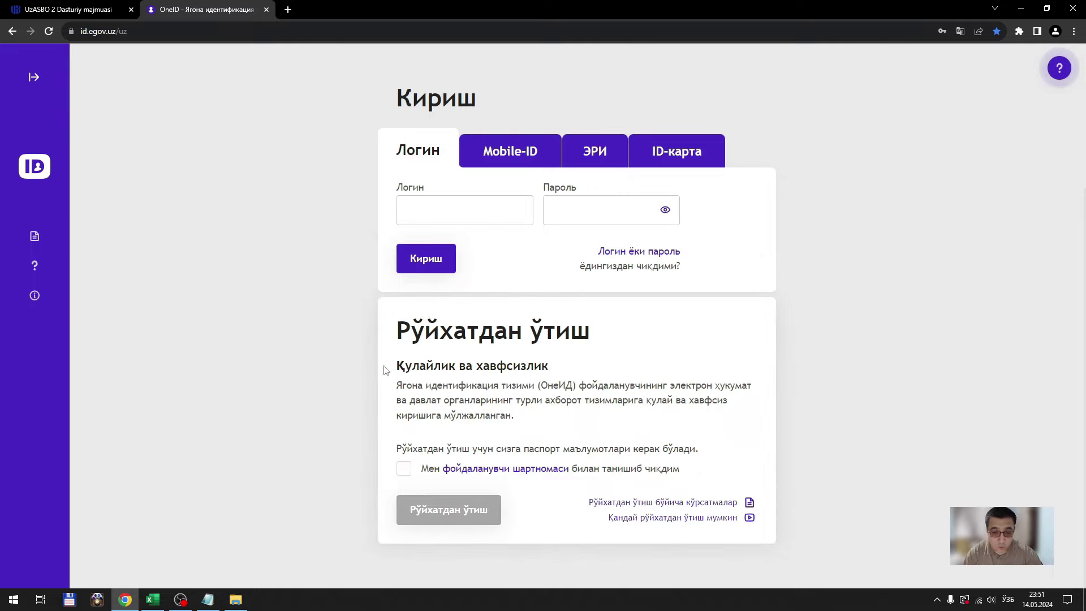
left_click(404, 474)
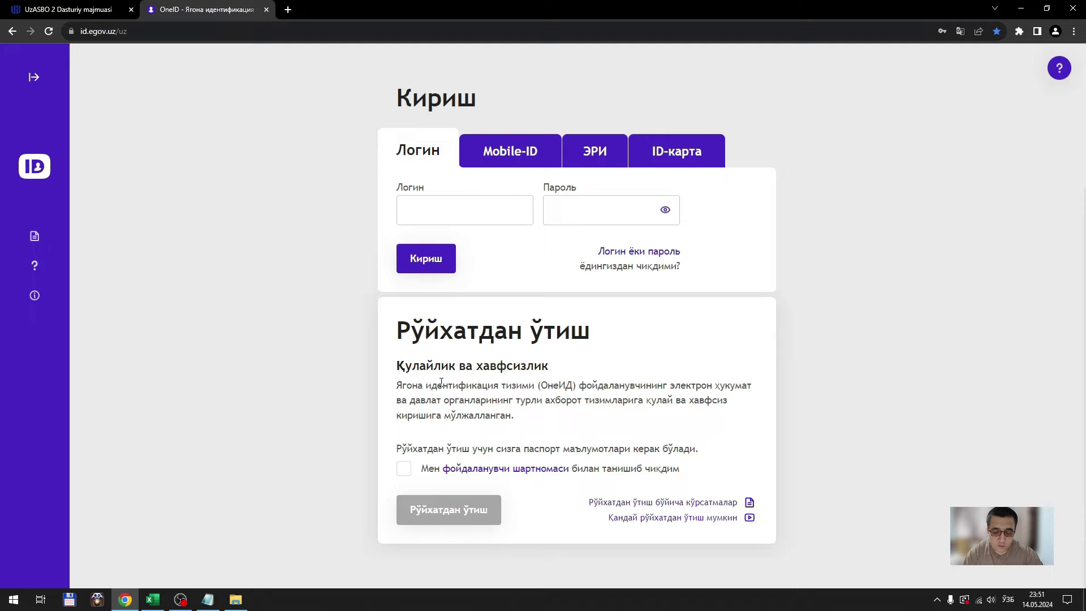
scroll(322, 310, "up", 1)
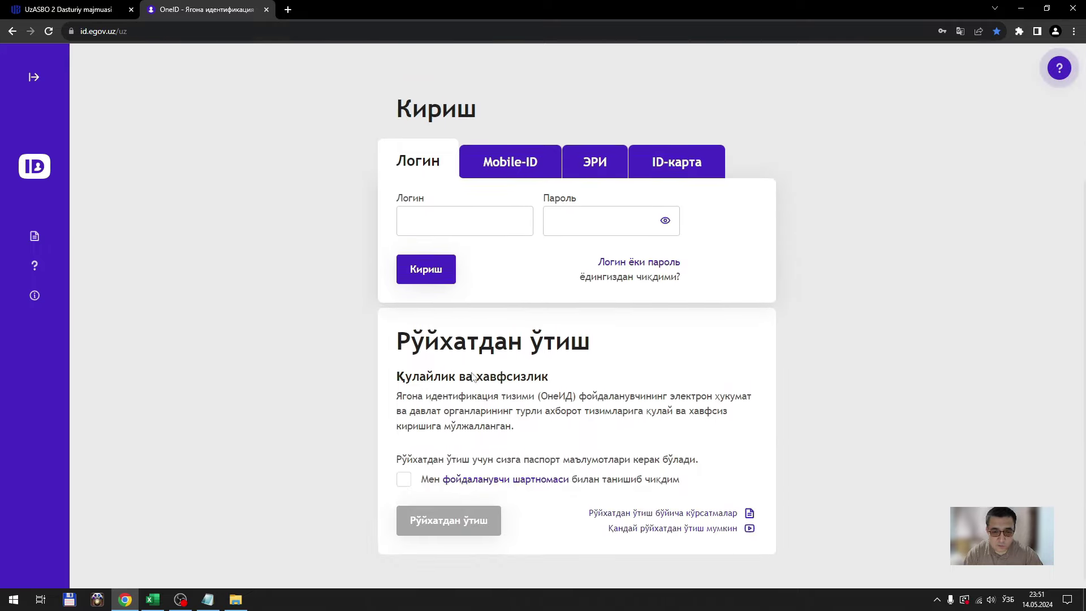
scroll(472, 376, "down", 1)
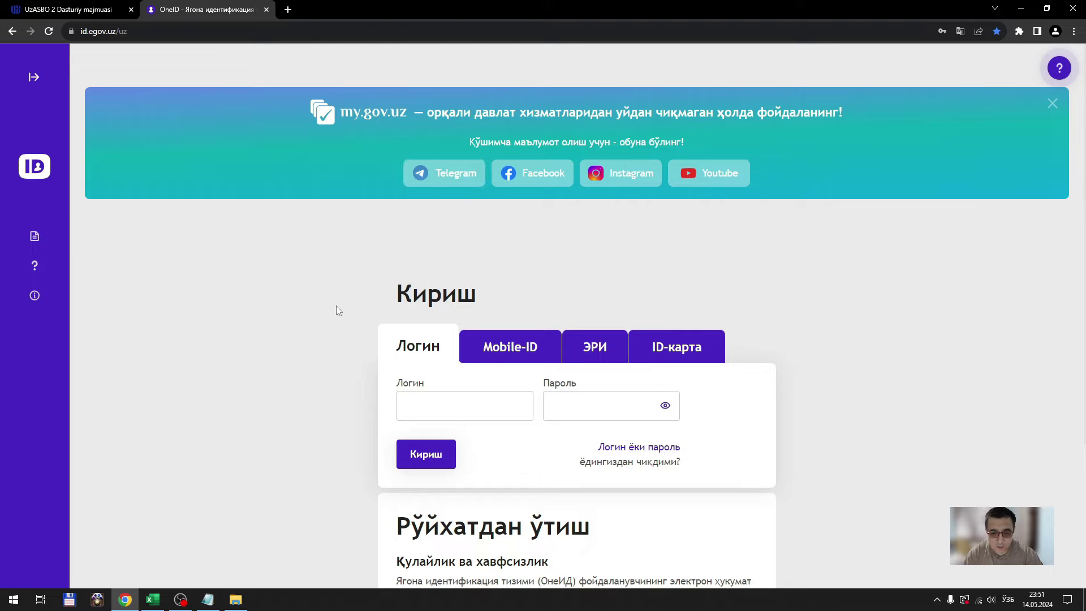
Step: Show the ЭРИ sign-in method and read its instructions on digital signature keys and the E-IMZO module
left_click(449, 413)
left_click(593, 355)
scroll(479, 425, "down", 5)
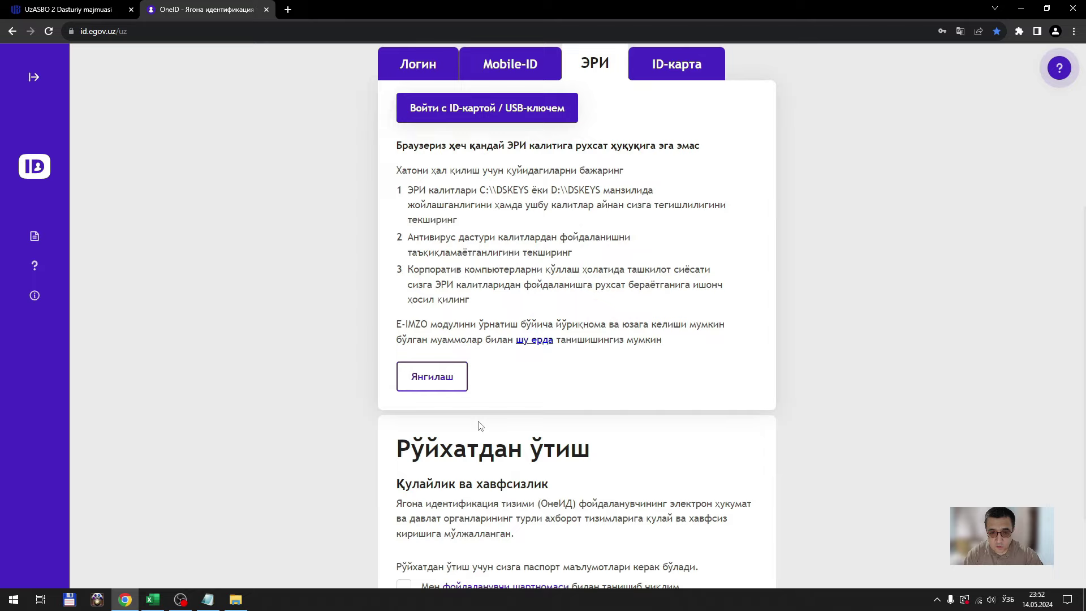
scroll(479, 425, "up", 2)
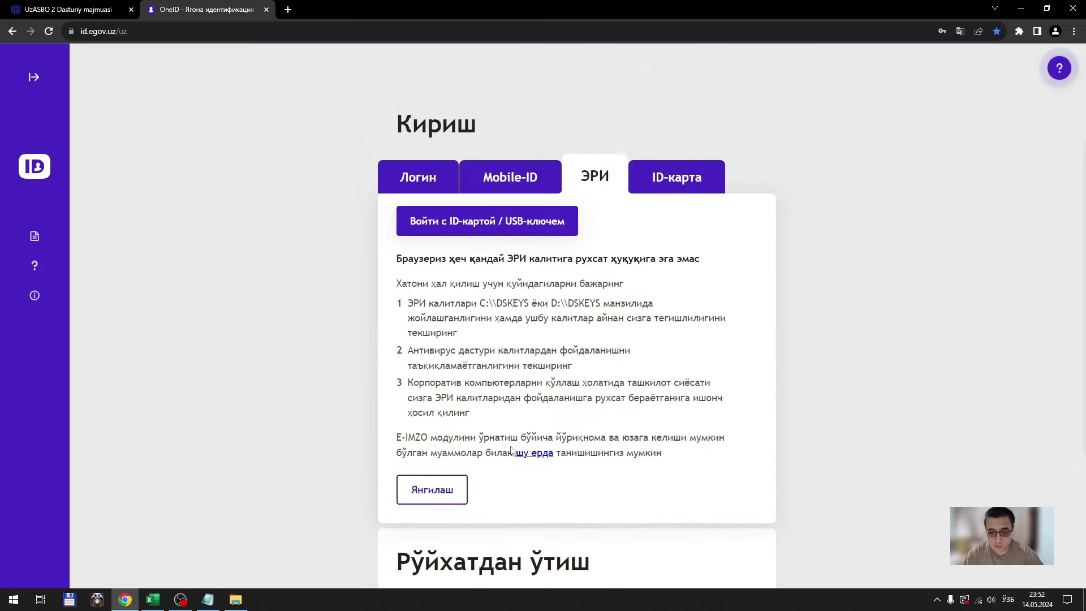
scroll(475, 393, "up", 1)
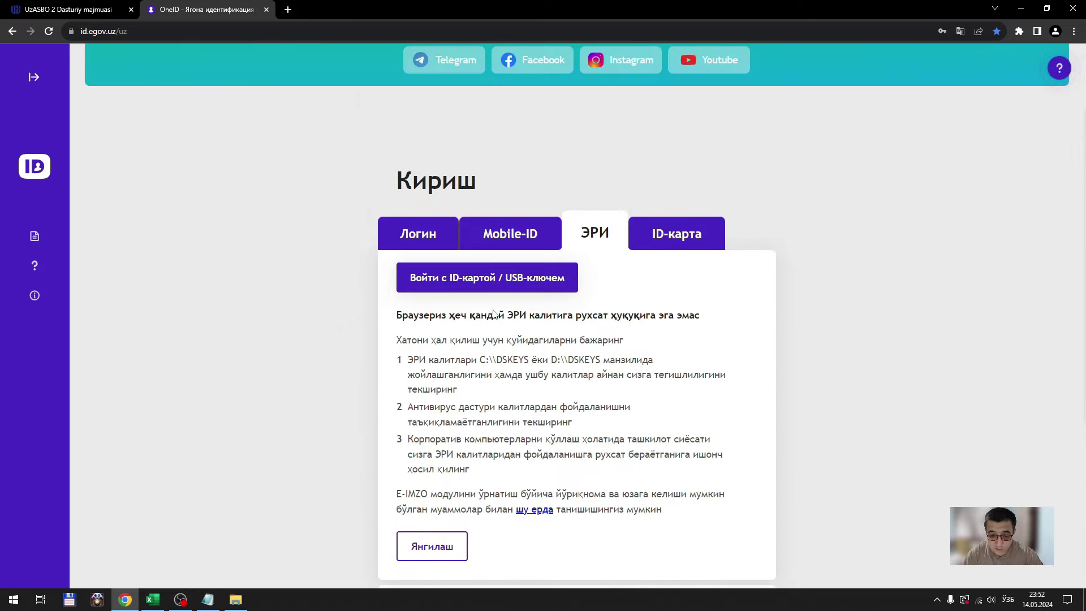
scroll(564, 389, "down", 1)
scroll(564, 389, "down", 1)
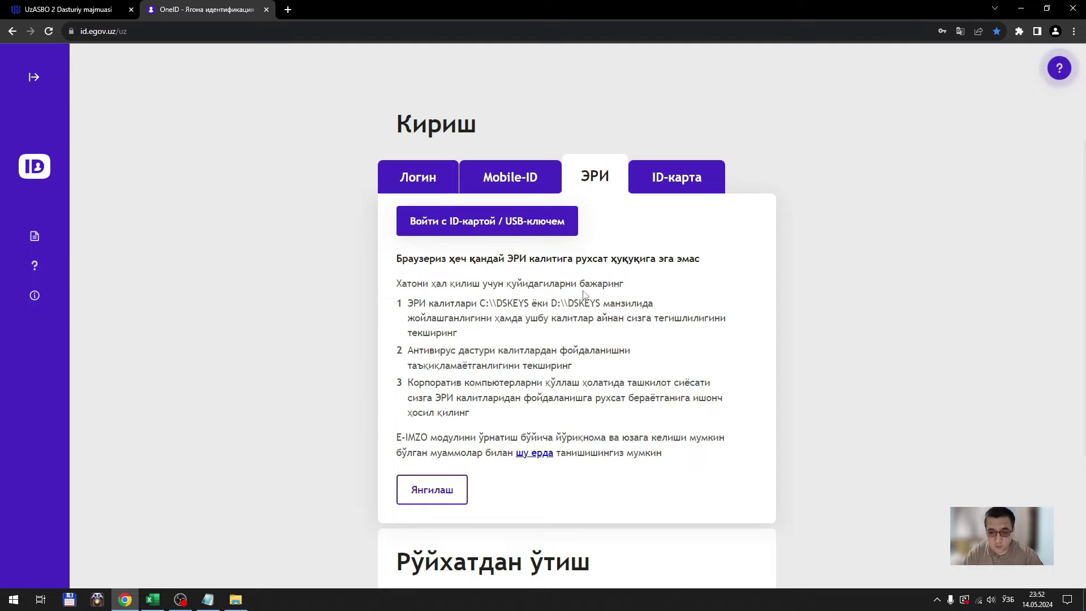
scroll(567, 297, "up", 1)
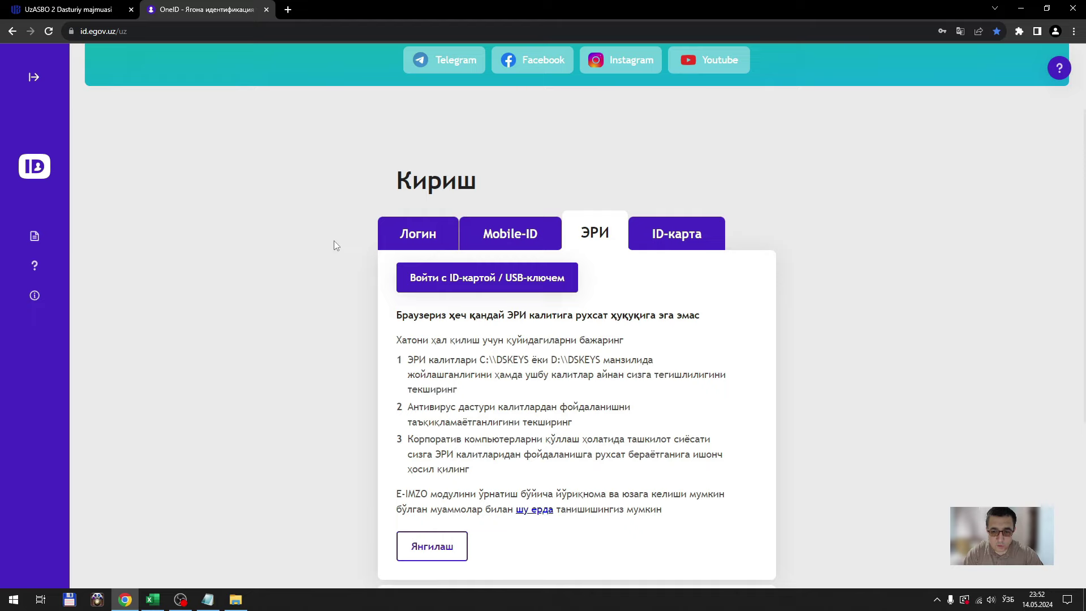
Step: Sign in to OneID using the Логин method, filling in the account login and password
left_click(425, 245)
left_click(445, 294)
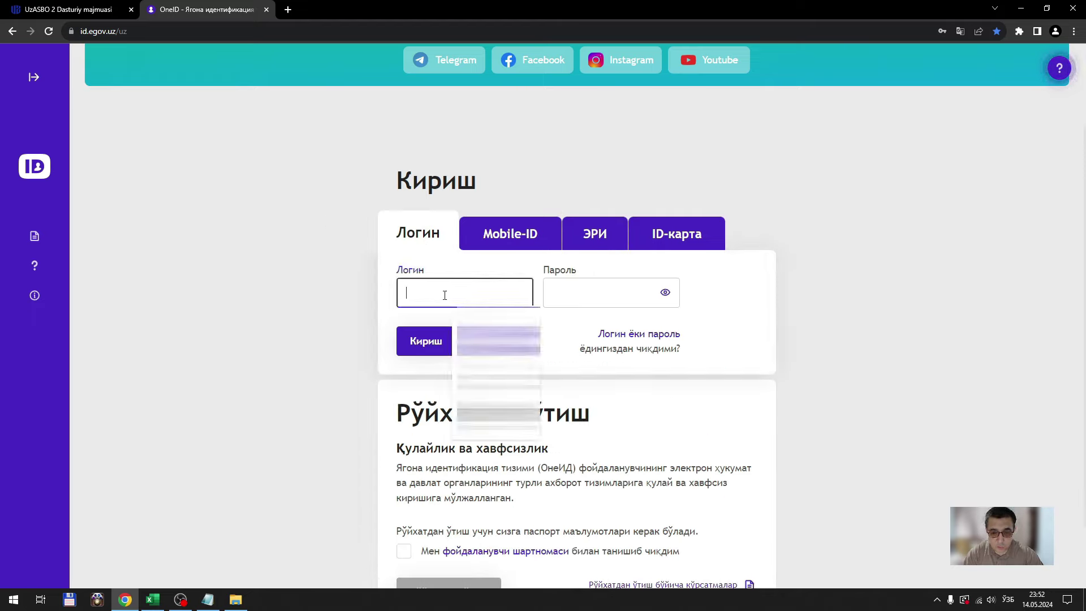
left_click(335, 294)
left_click(599, 293)
left_click(611, 327)
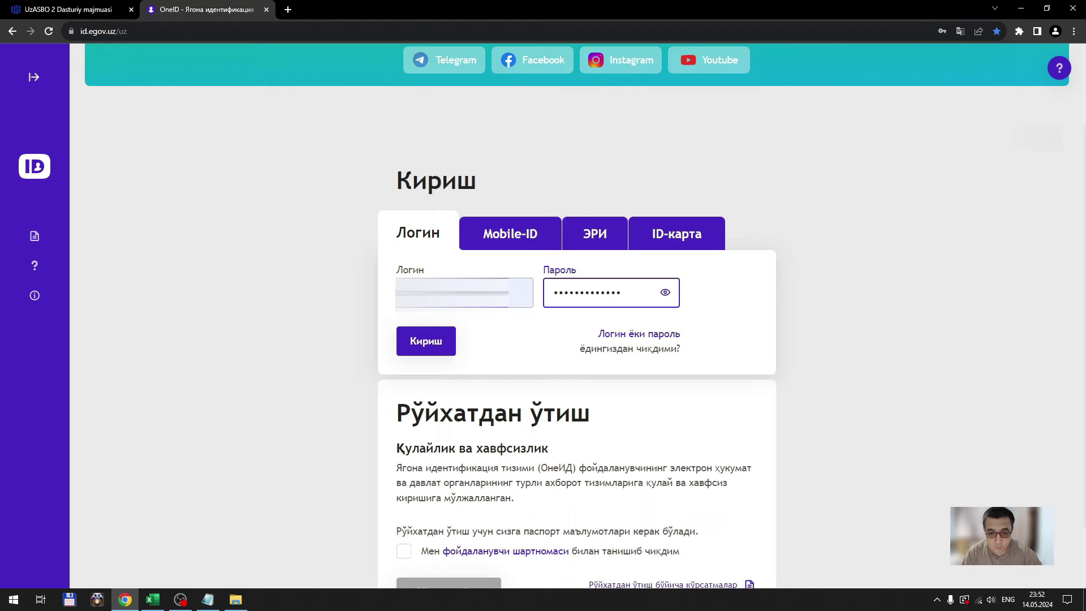
left_click(435, 348)
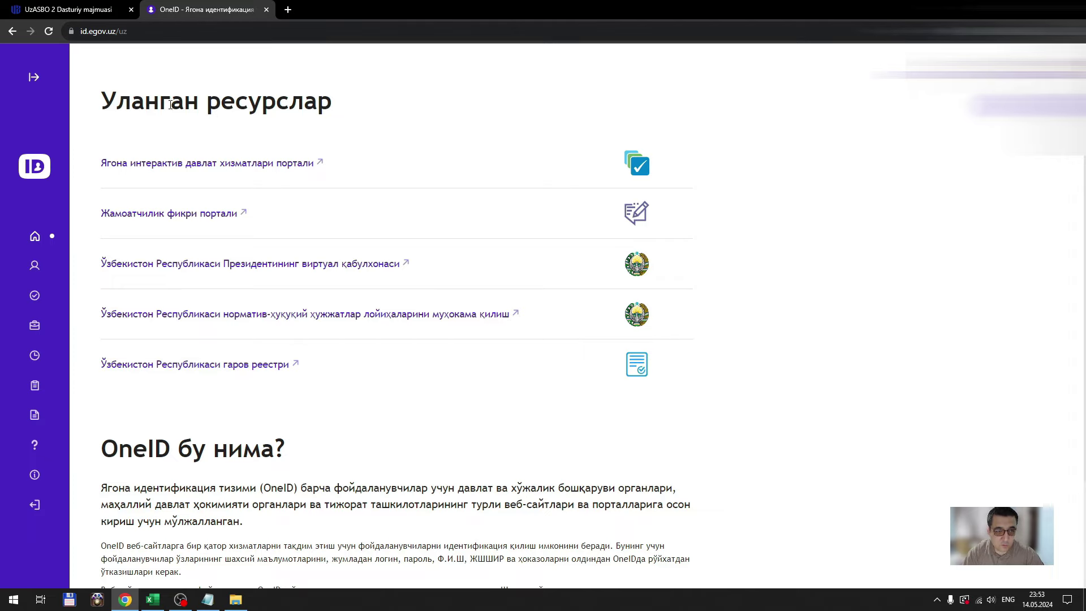
scroll(150, 262, "down", 2)
scroll(217, 264, "up", 2)
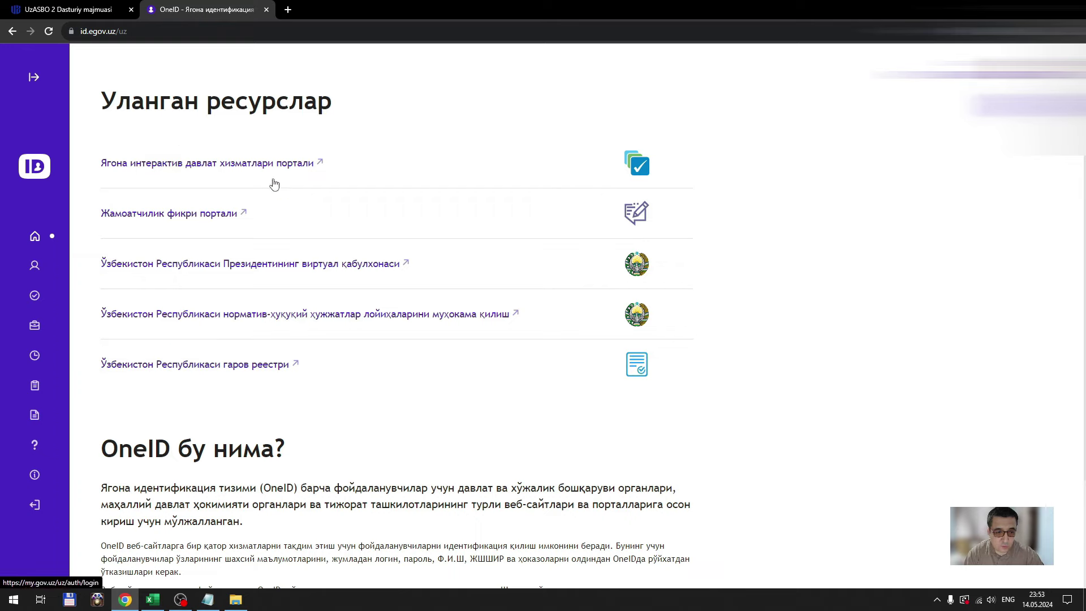
Step: Look through the connected resources on OneID and open the Ягона интерактив давлат хизматлари портали
scroll(256, 351, "down", 2)
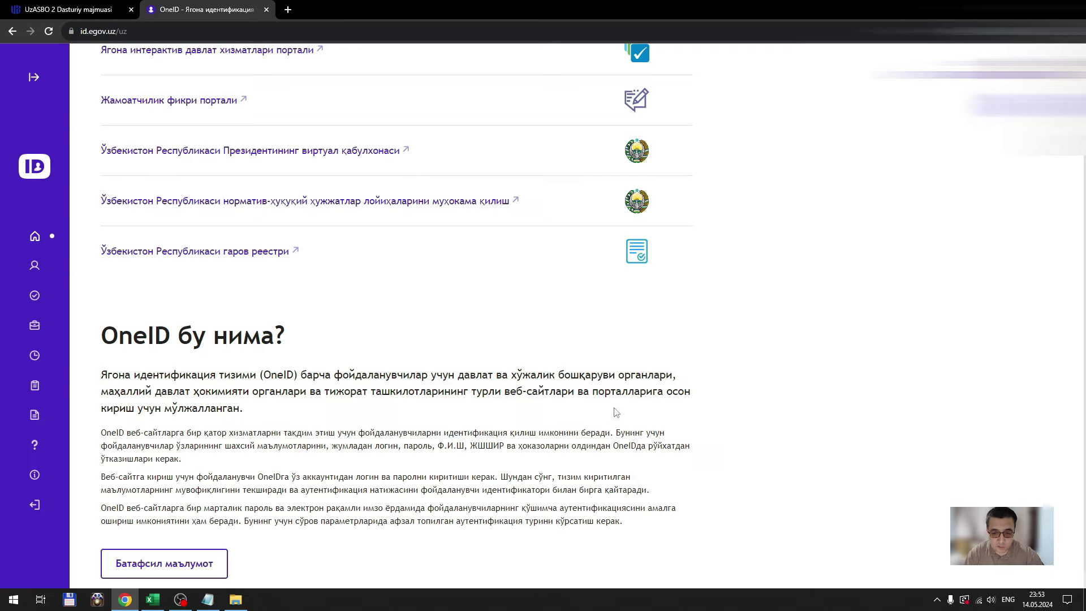
scroll(202, 430, "up", 2)
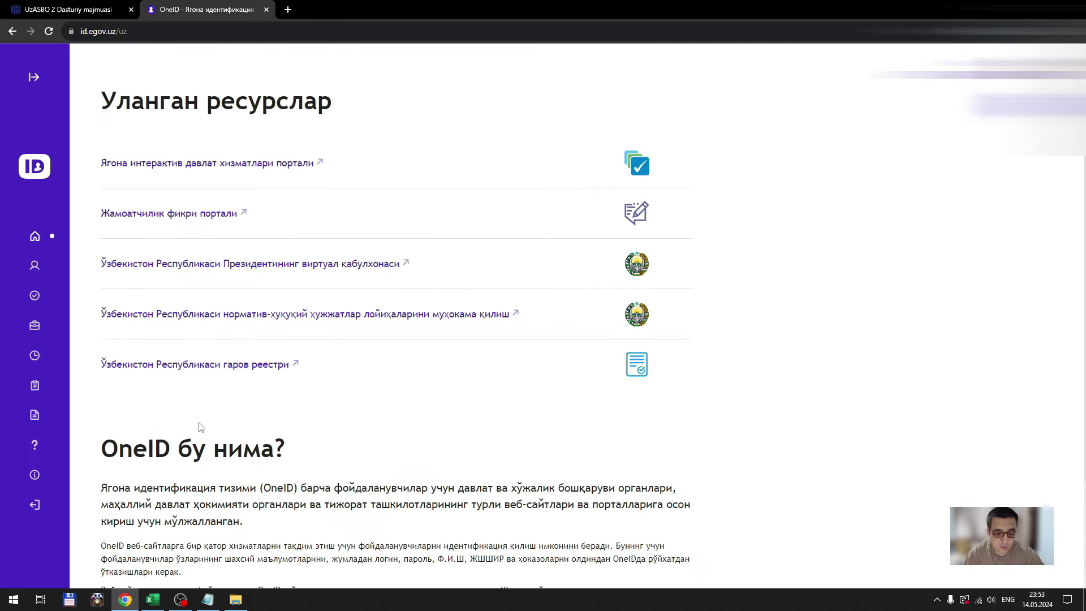
left_click(171, 164)
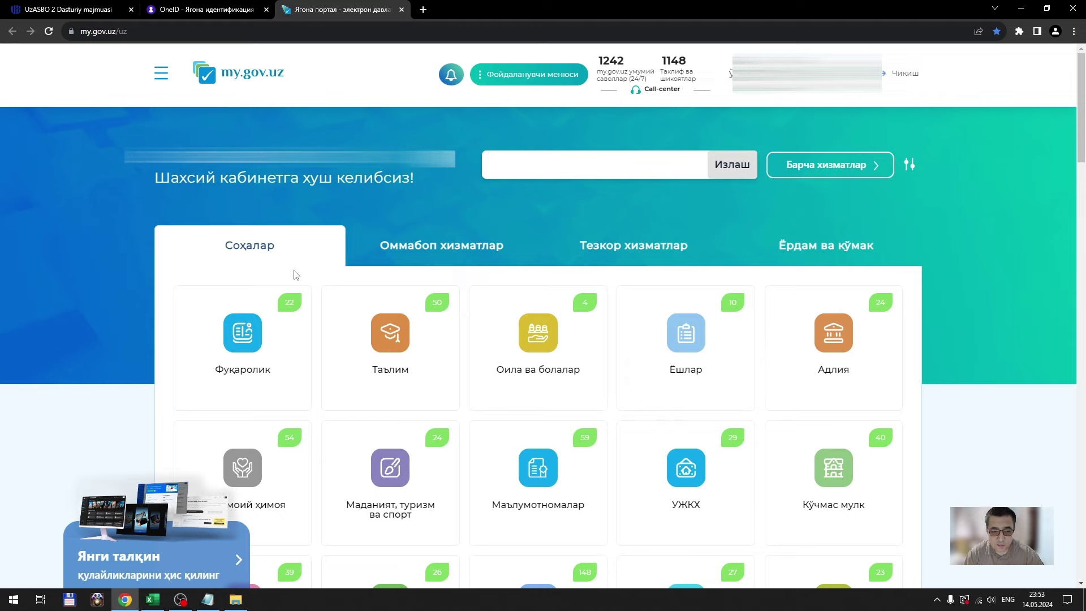
Step: Search the portal for "Ҳисобланган иш" and open the request form of the Ҳисобланган иш ҳақи суммалари тўғрисидаги маълумот service
left_click(512, 164)
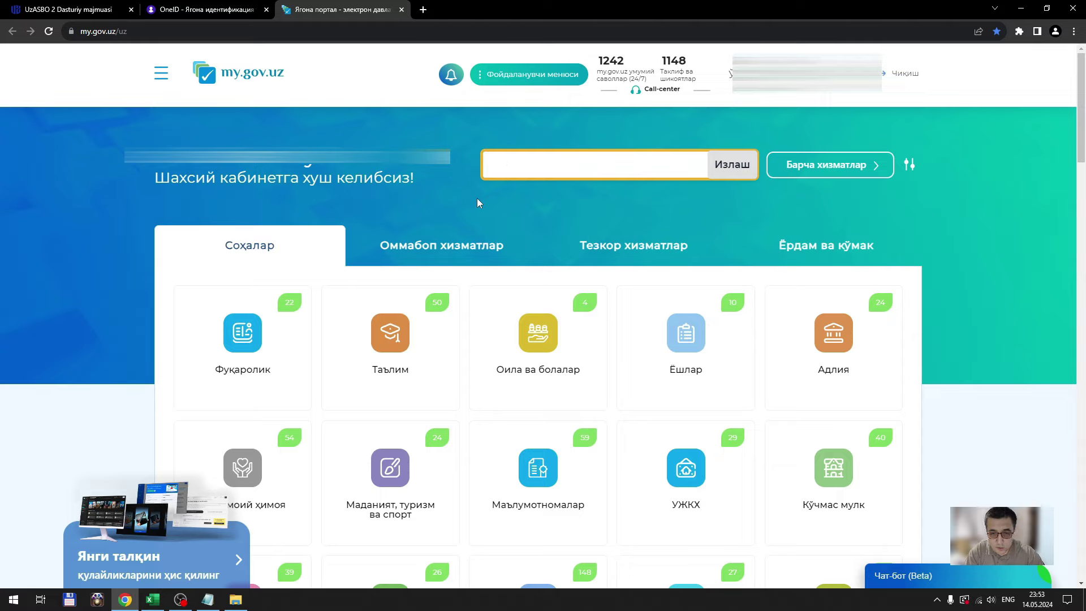
key("alt+shift")
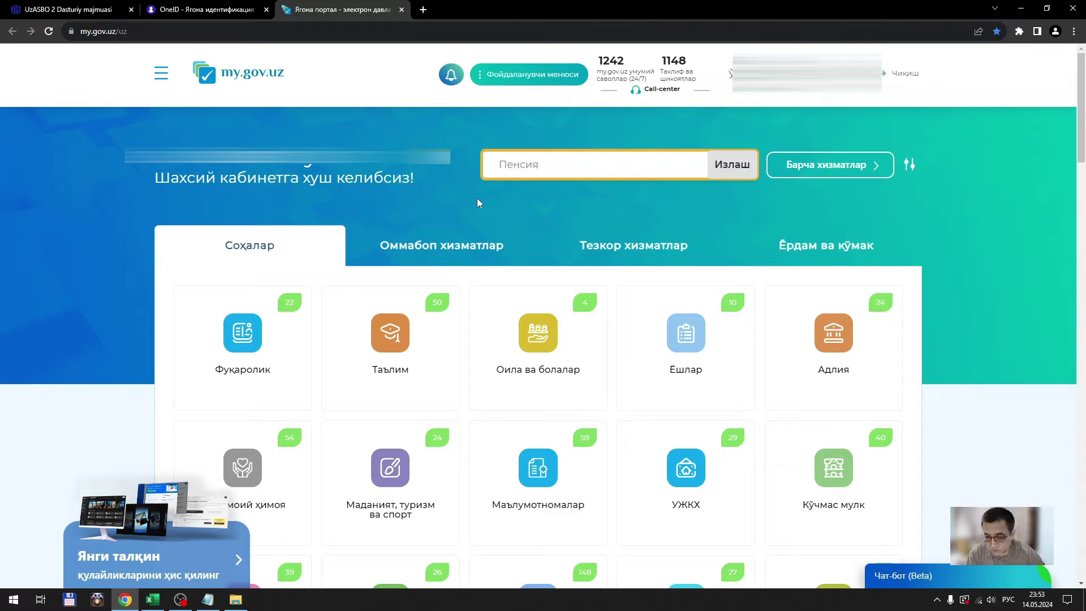
key("alt+shift")
type("и")
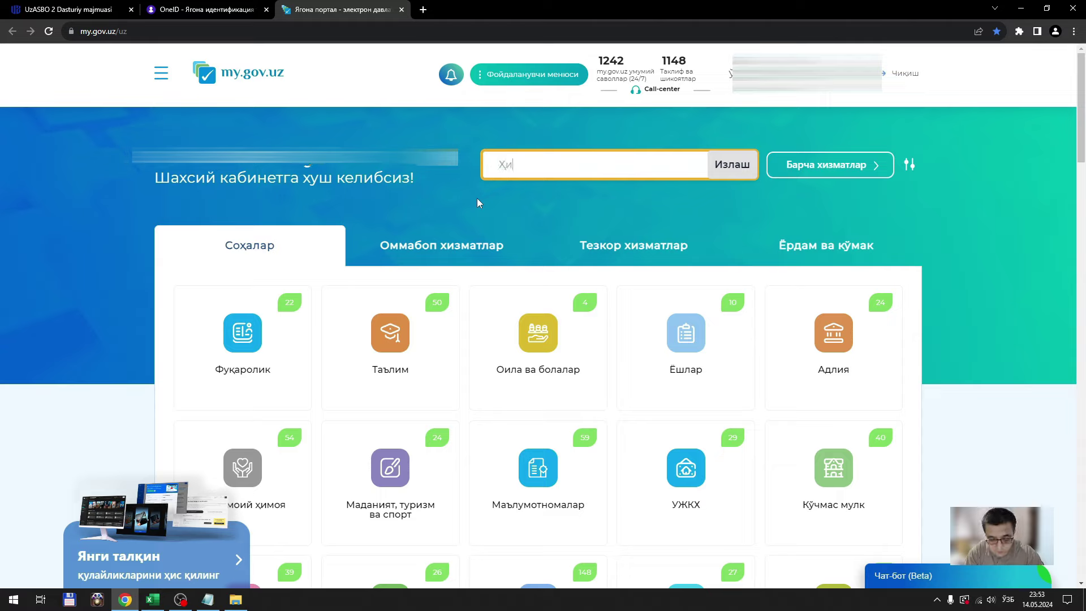
type("собланган")
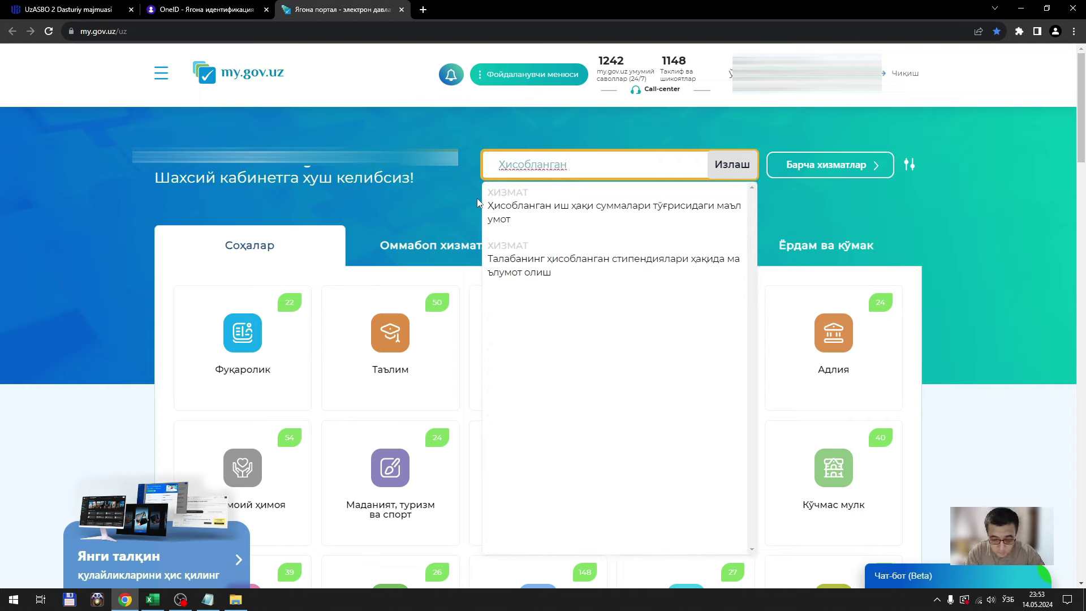
type(" иш")
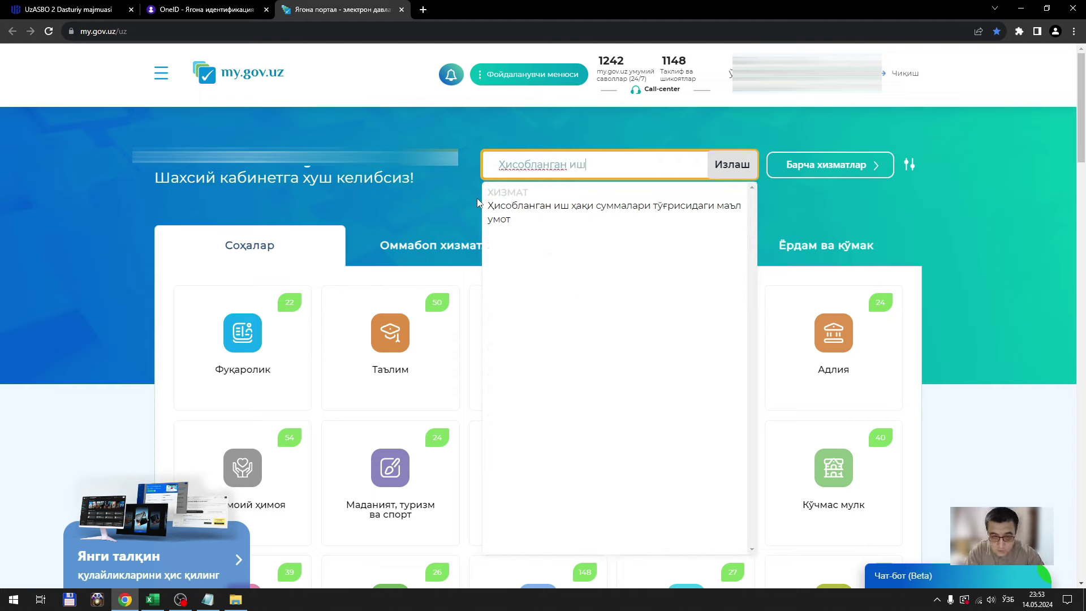
left_click(503, 211)
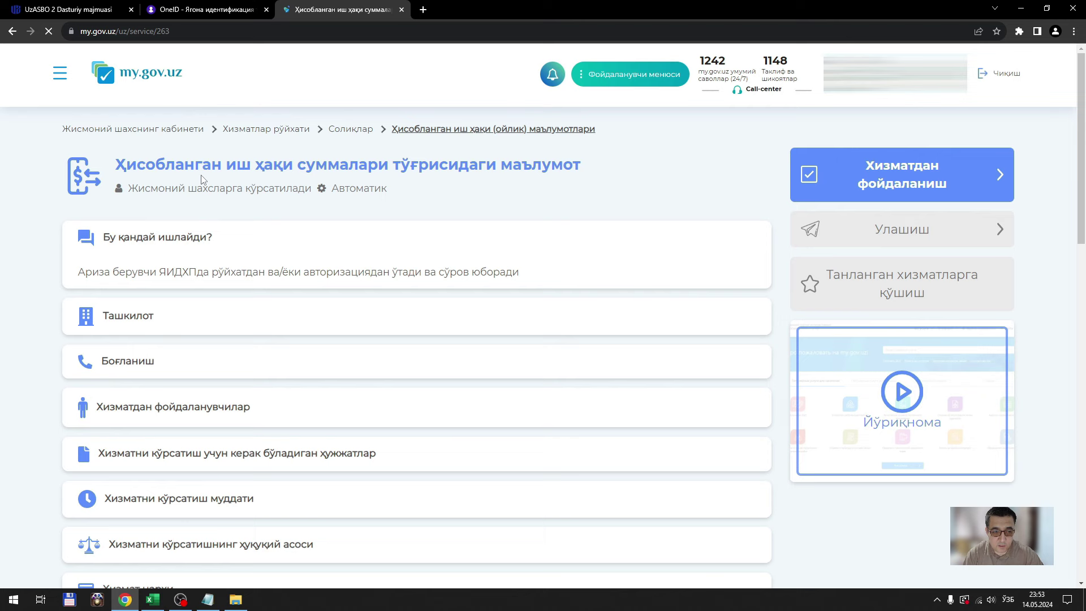
left_click(921, 184)
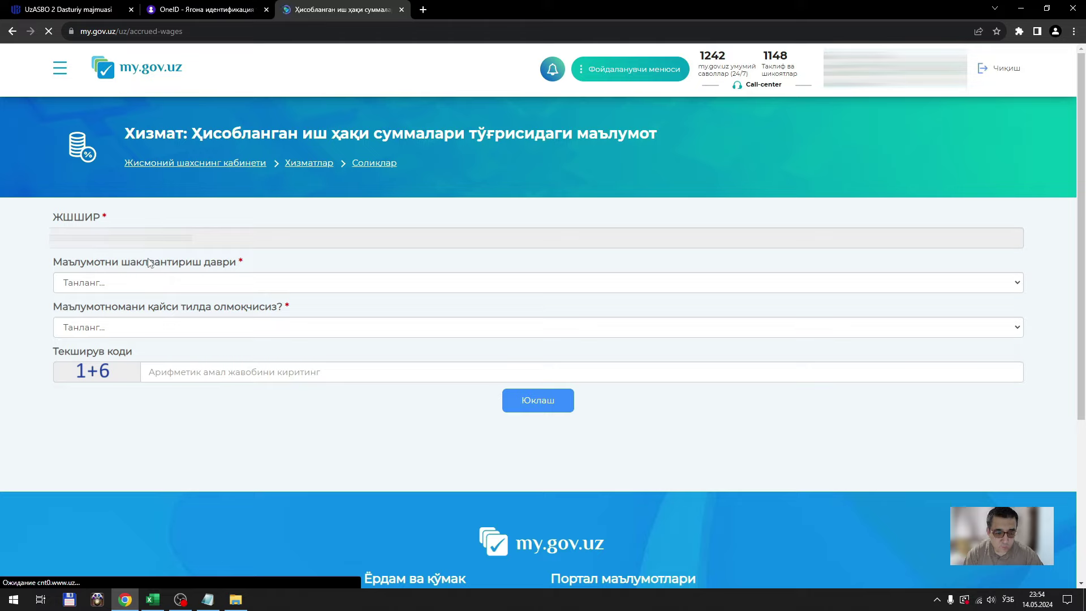
Step: Set the request's reporting period to Охирги 12 ой and the certificate language to Ўзбекча
left_click(107, 284)
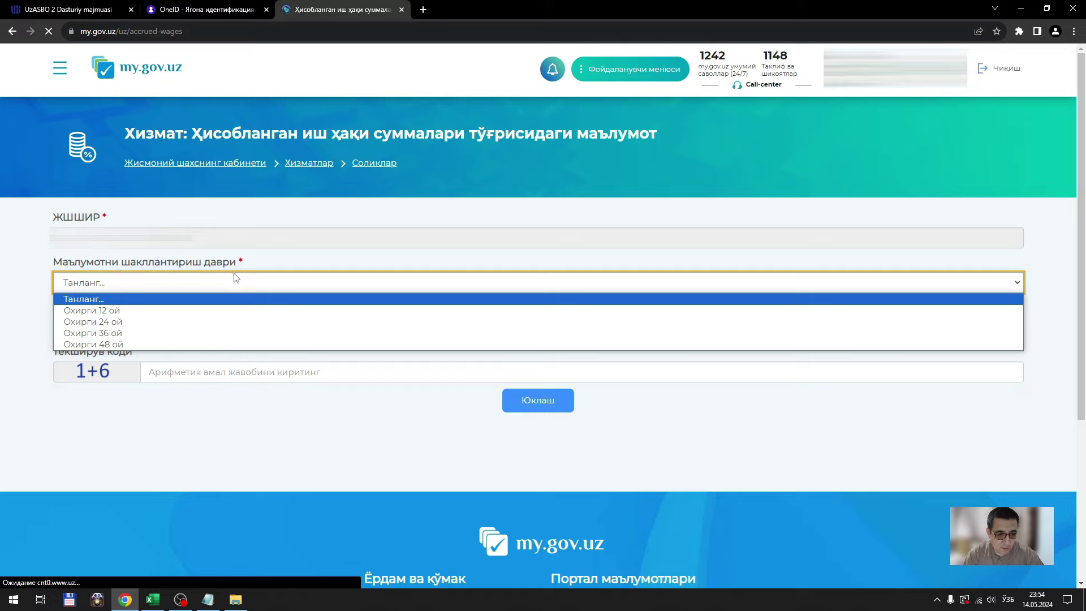
left_click(125, 316)
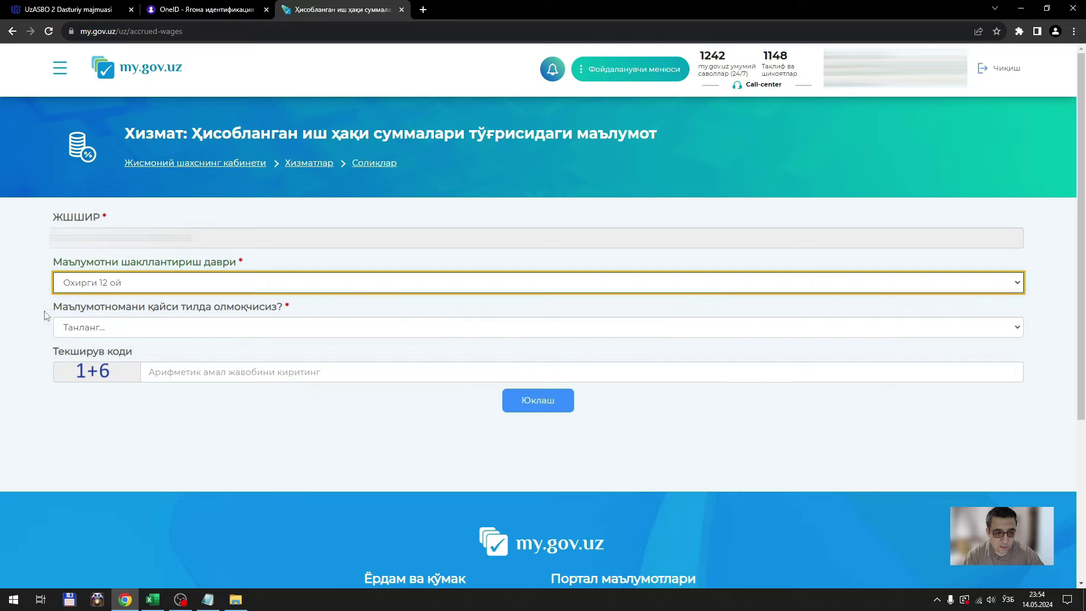
left_click(124, 330)
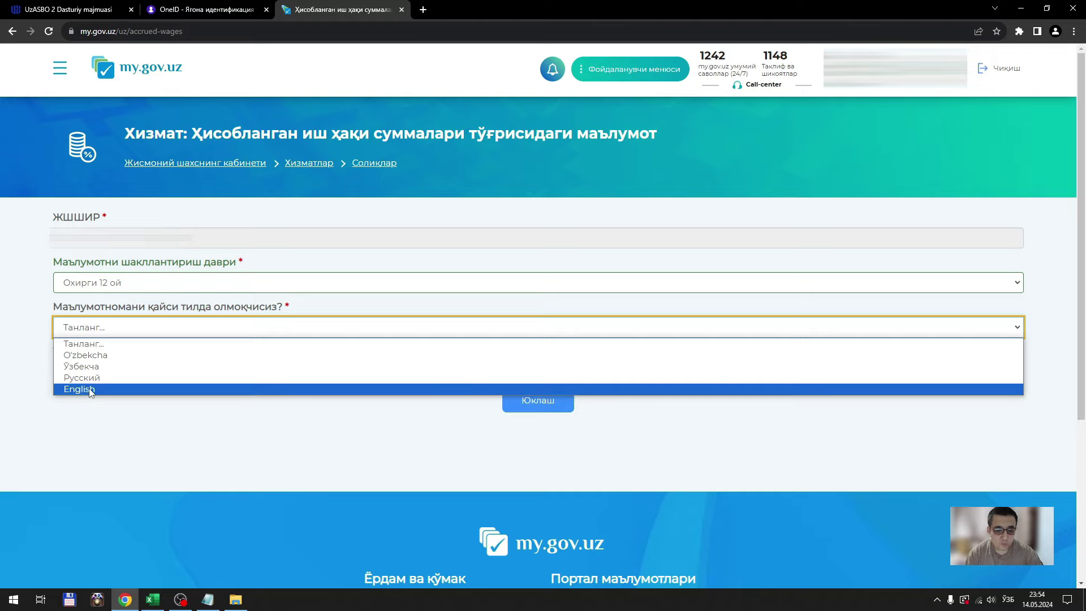
left_click(433, 429)
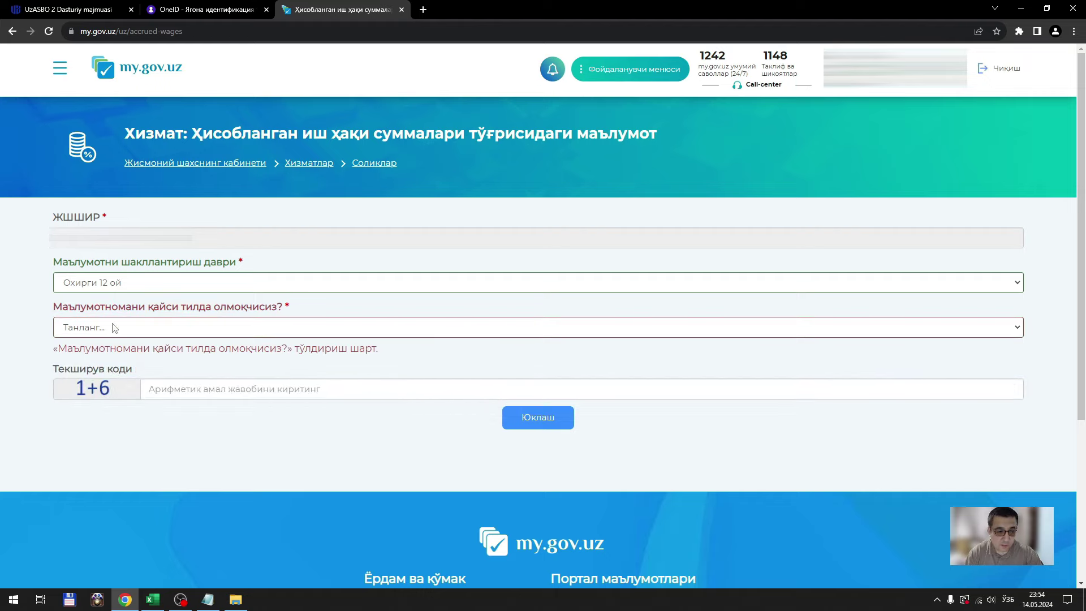
left_click(255, 327)
left_click(79, 354)
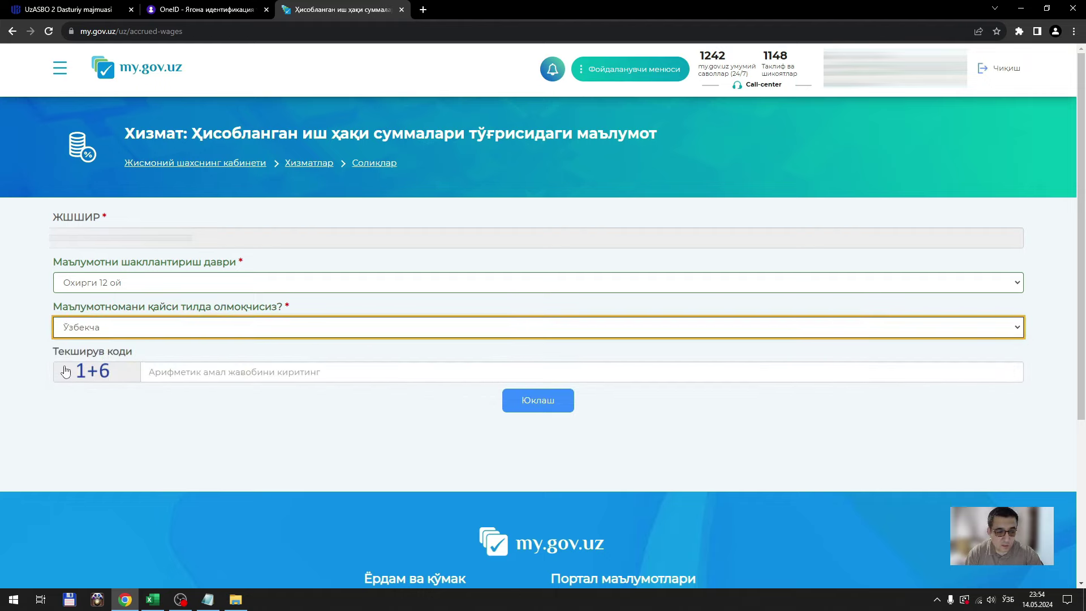
Step: Submit the request with the answer to the arithmetic verification code and download the resulting certificate as file.pdf
left_click(191, 375)
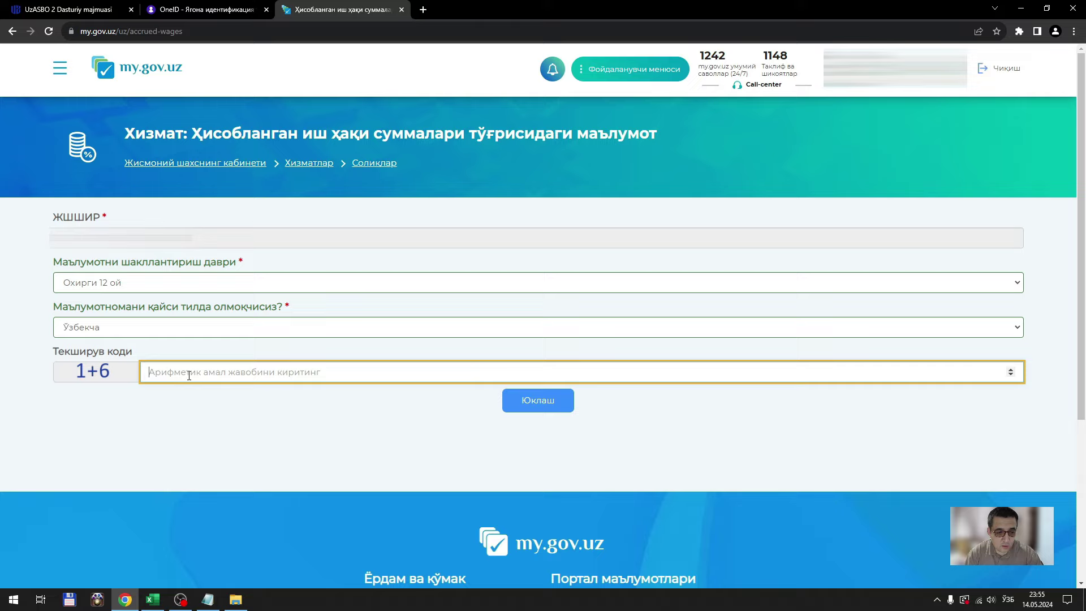
type("7")
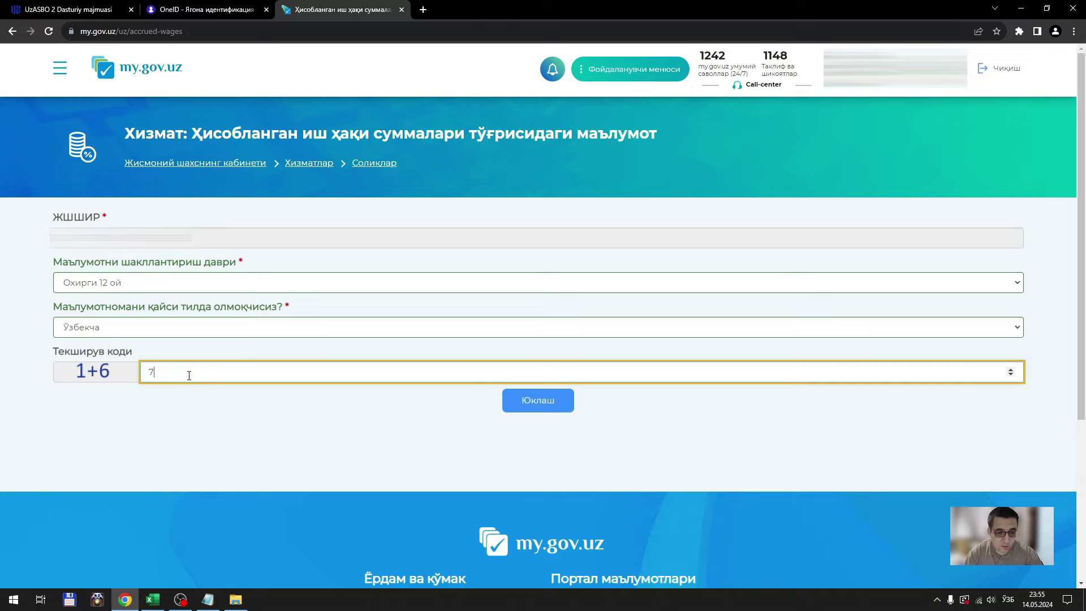
left_click(526, 401)
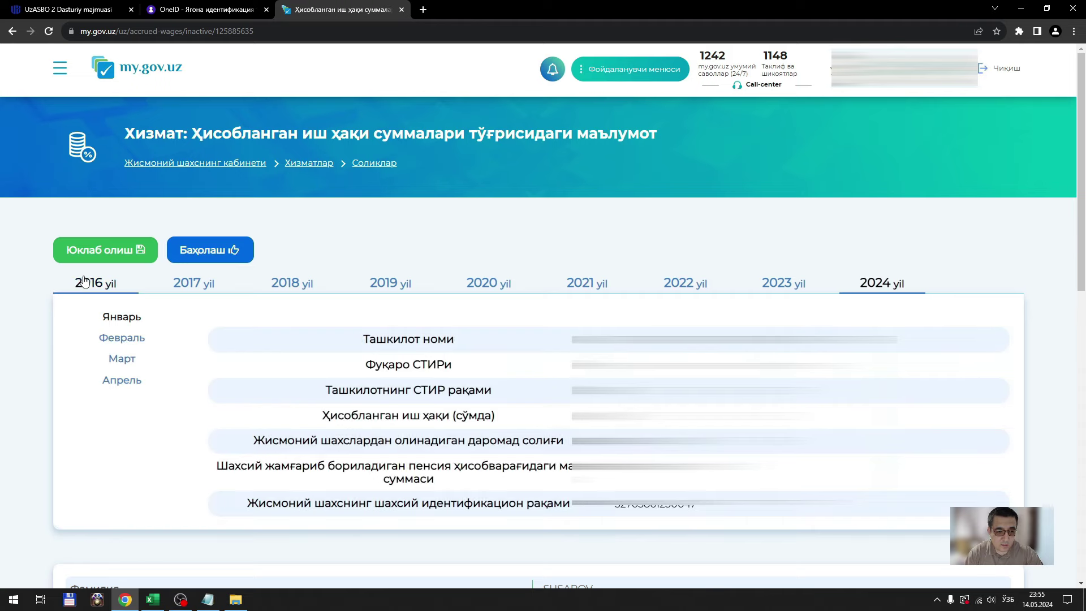
left_click(97, 250)
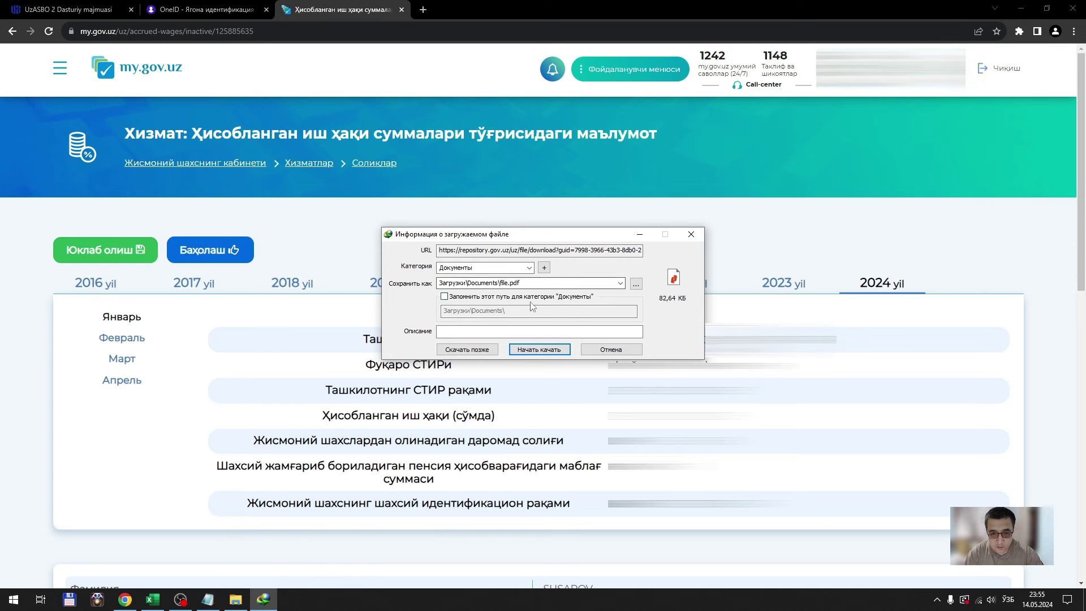
left_click(534, 350)
Step: Open file_1 from the desktop folder ИШ ҲАҚИ МАЪЛУМОТНОМА, examine the income certificate's header, monthly table and closing note, and close it
key("super+d")
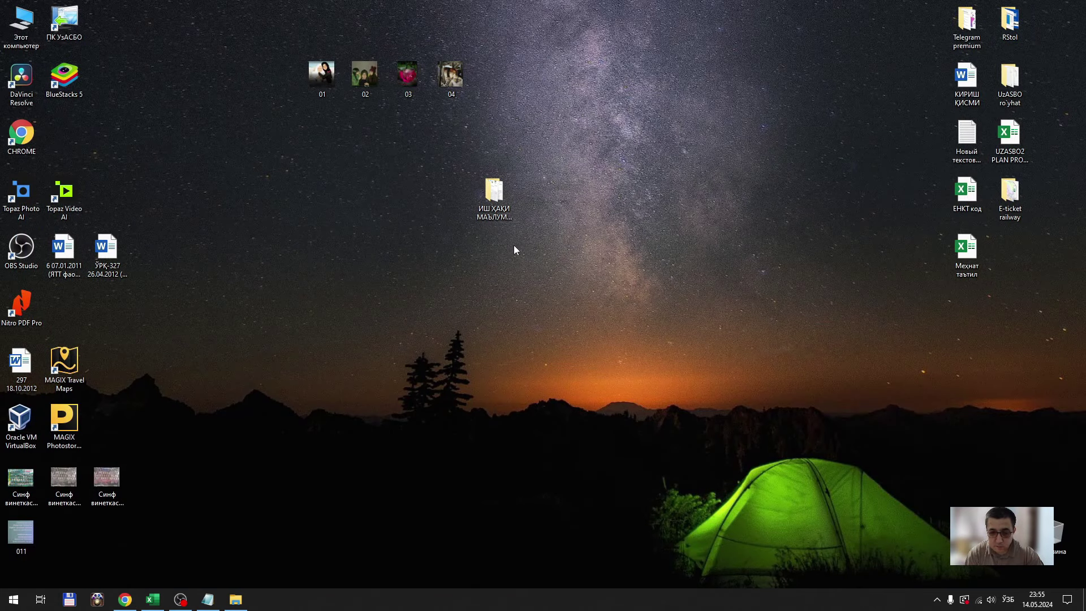
double_click(491, 217)
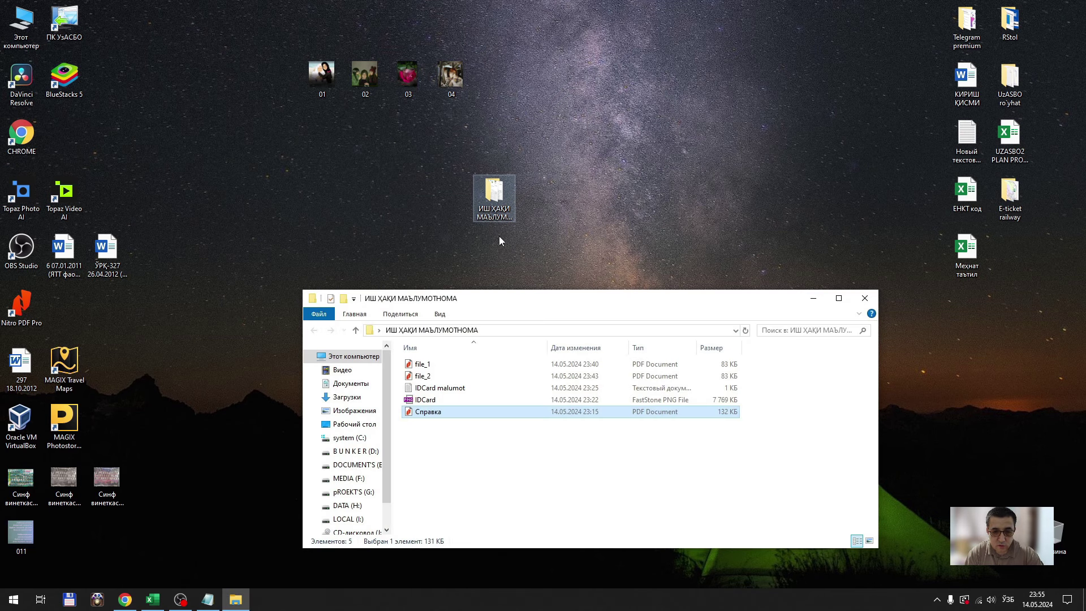
left_click(433, 364)
double_click(433, 364)
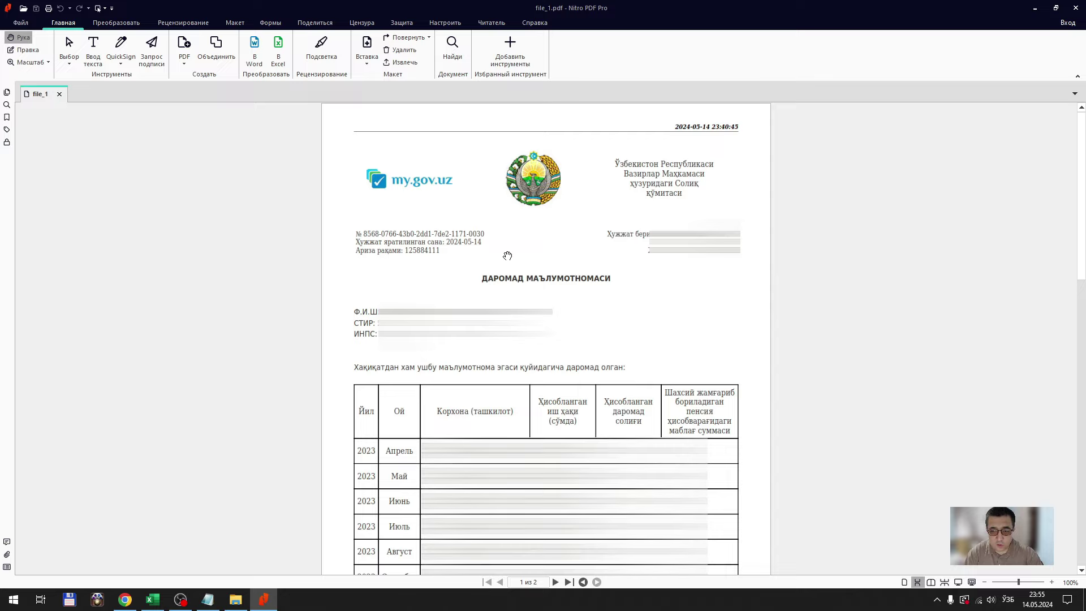
scroll(507, 256, "down", 10)
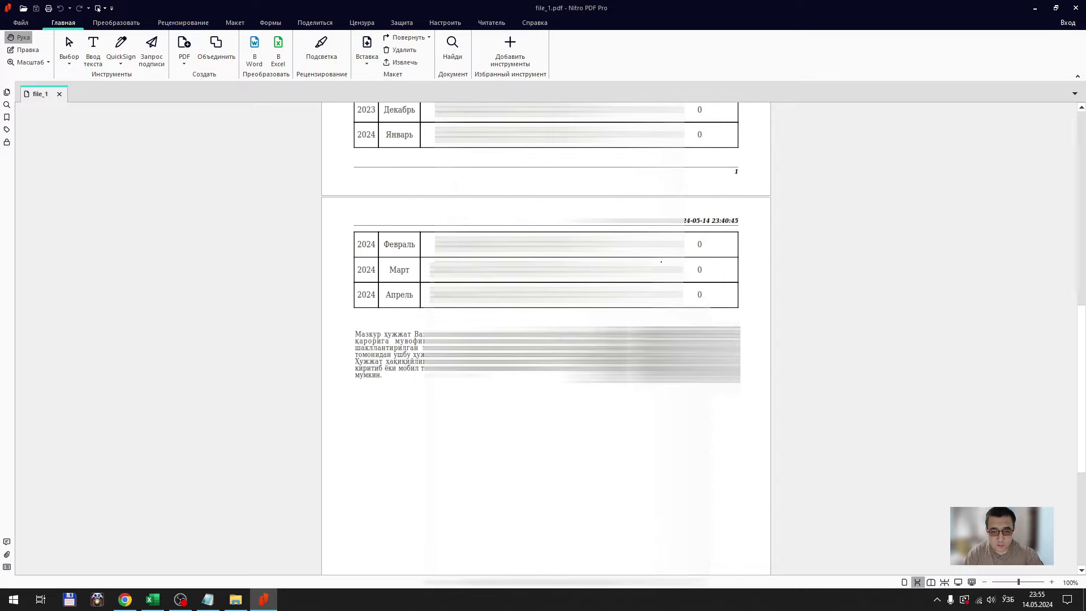
scroll(412, 274, "up", 4)
scroll(412, 274, "down", 3)
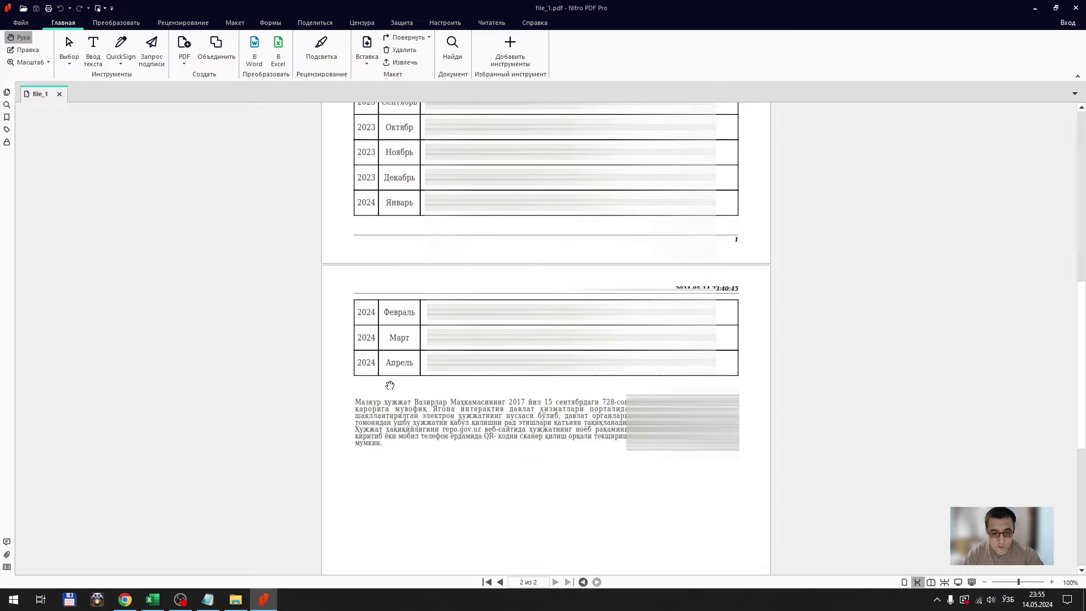
scroll(377, 365, "up", 3)
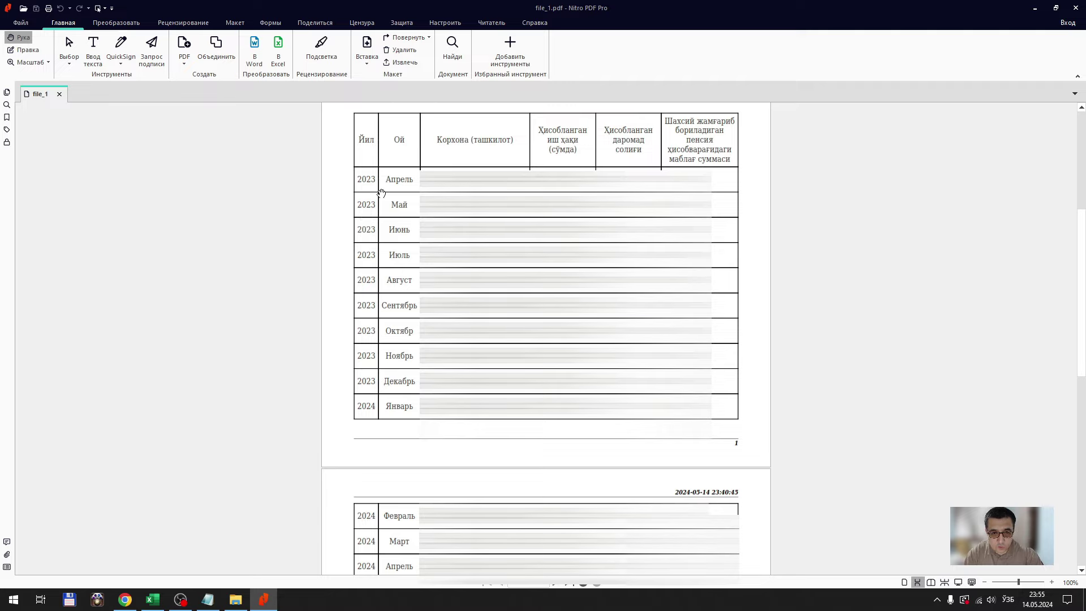
scroll(415, 400, "down", 2)
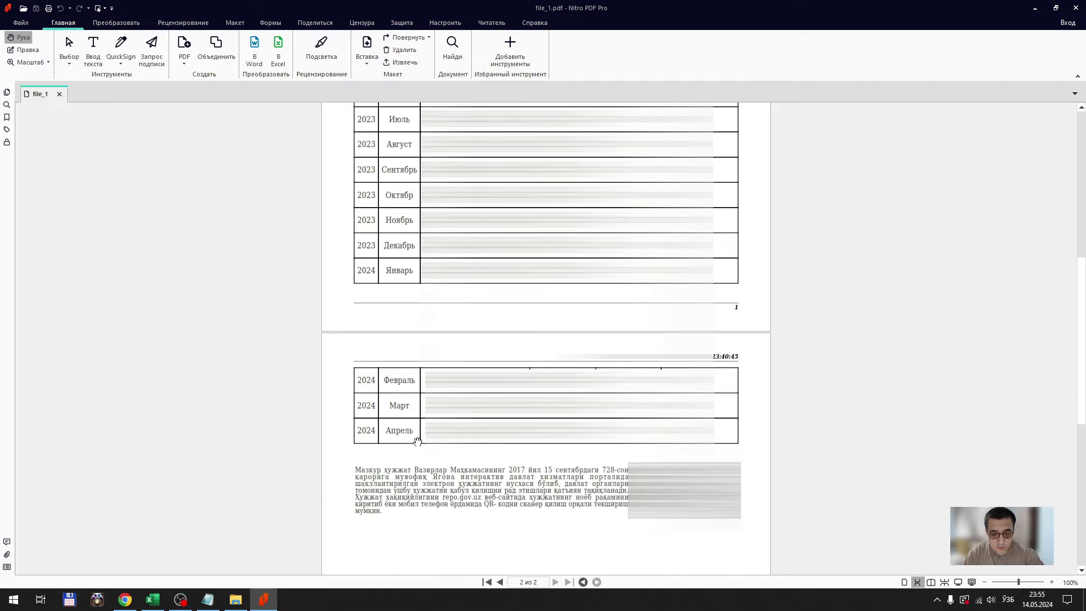
scroll(437, 333, "up", 5)
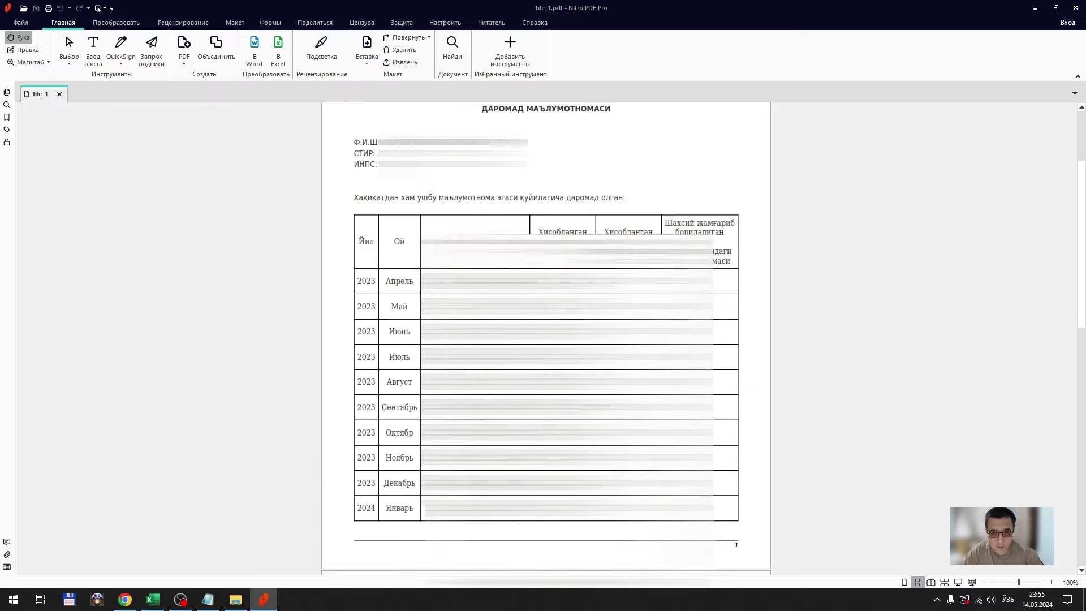
scroll(437, 333, "down", 5)
scroll(546, 339, "up", 6)
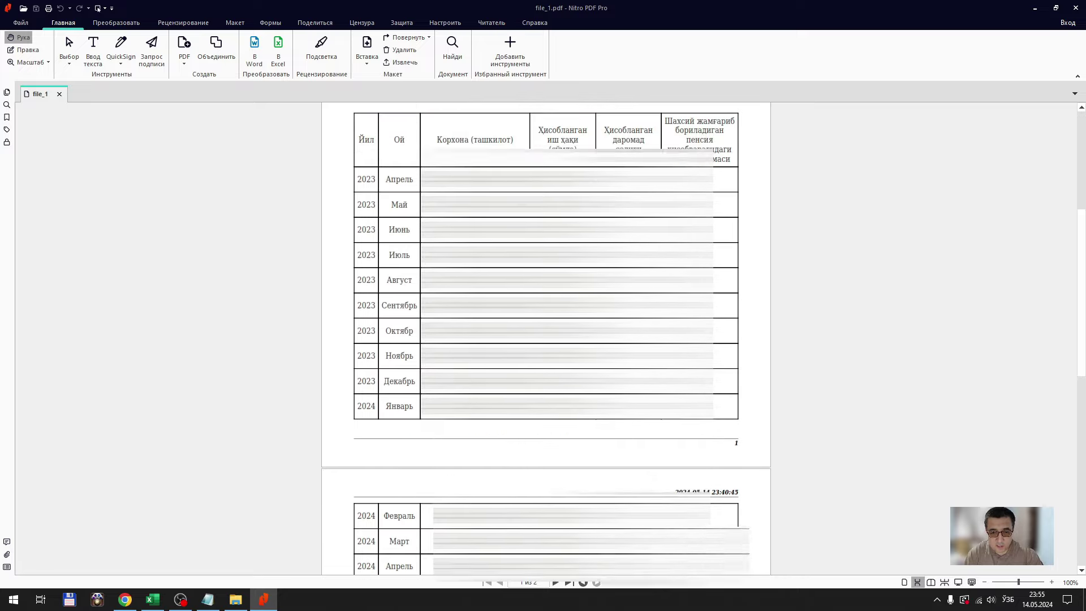
scroll(546, 339, "down", 4)
scroll(546, 339, "down", 3)
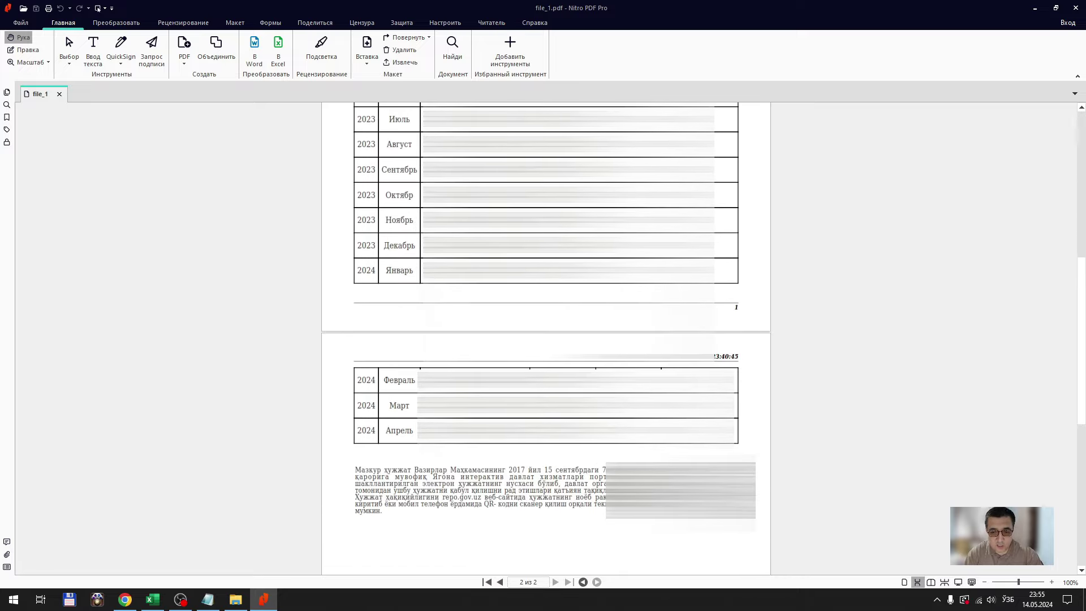
scroll(525, 365, "up", 8)
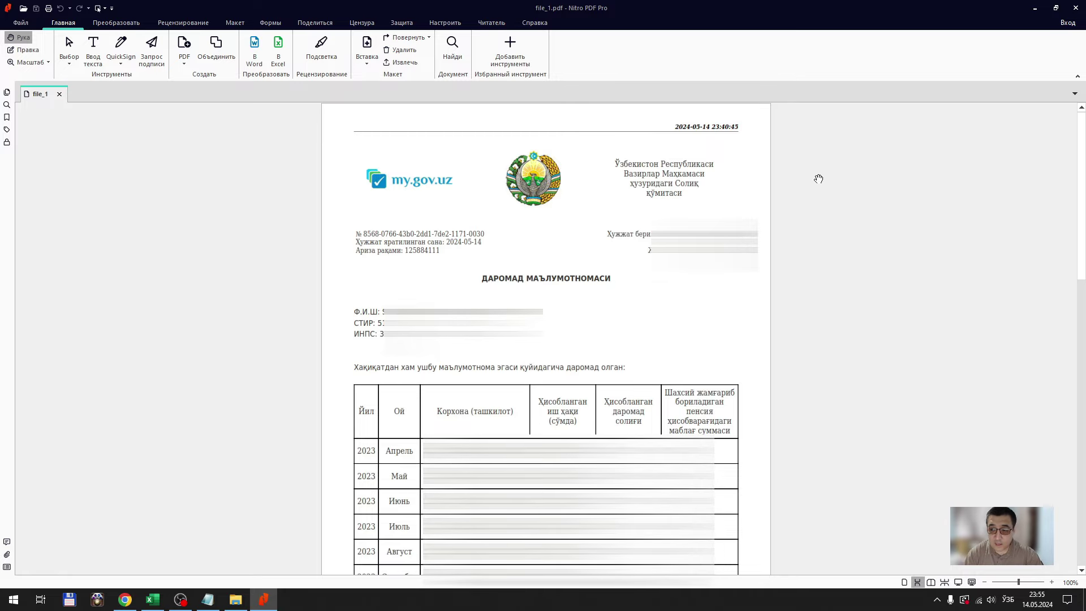
left_click(1075, 8)
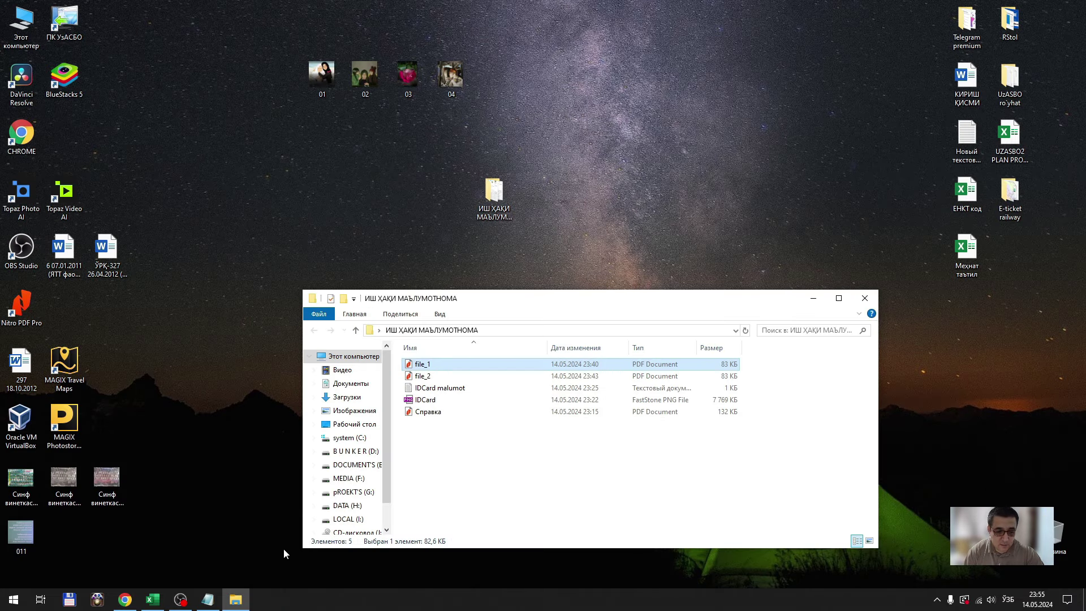
Step: Return to the my.gov.uz service page in Chrome and sign out of the portal account
left_click(129, 604)
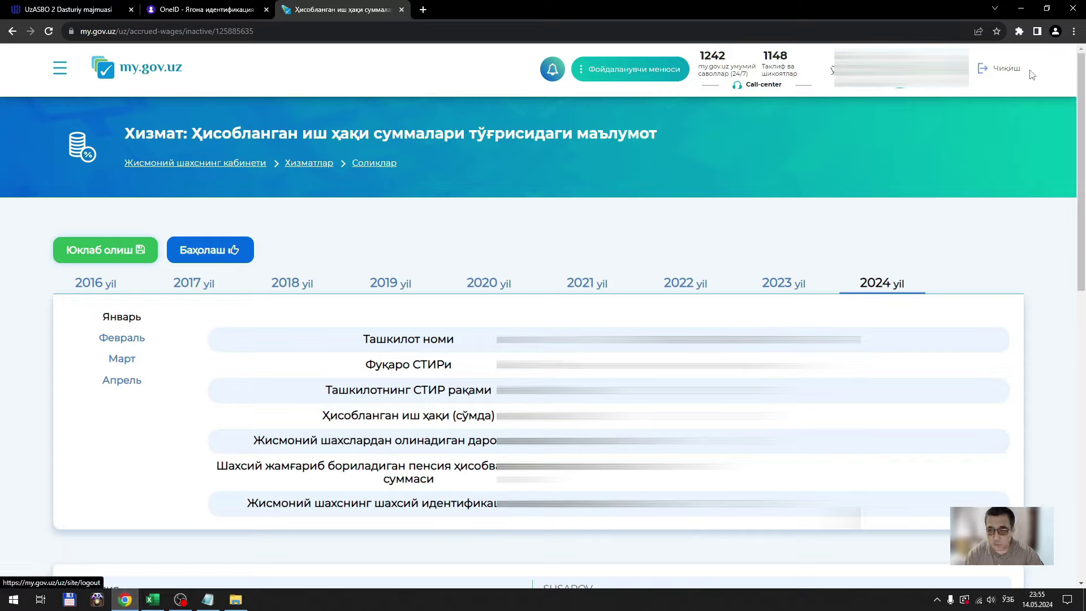
left_click(1004, 68)
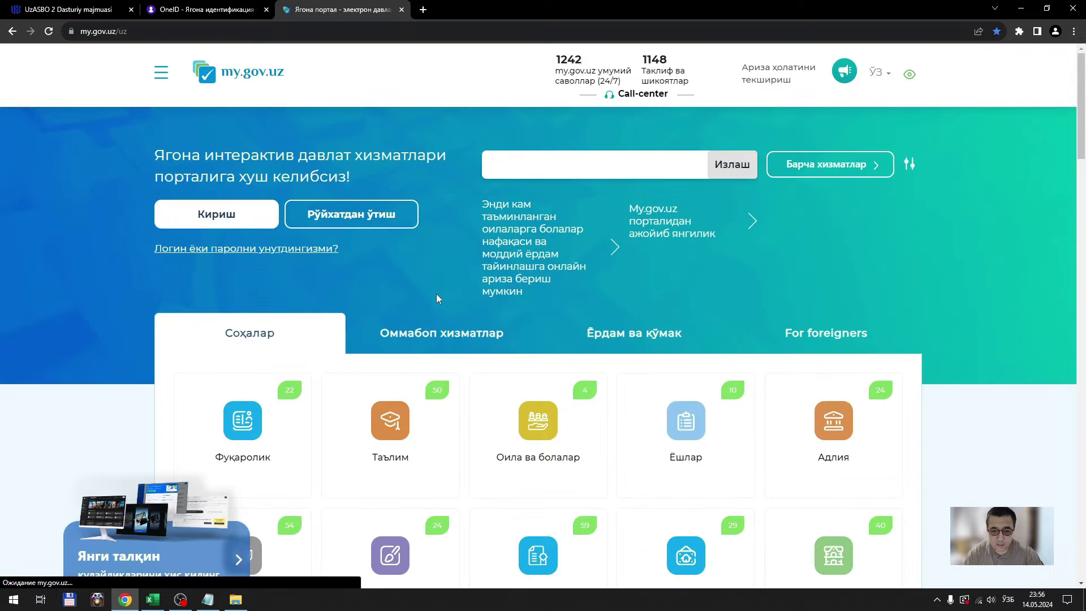